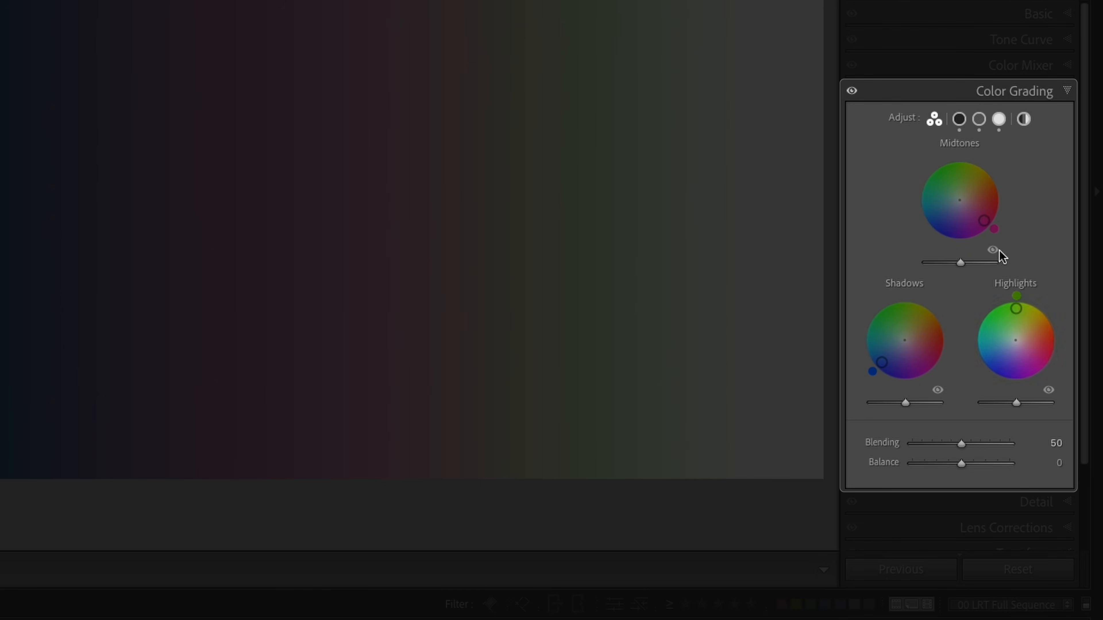
# - View the Shadows, Midtones, Highlights and Global color grading wheels individually
pyautogui.click(959, 119)
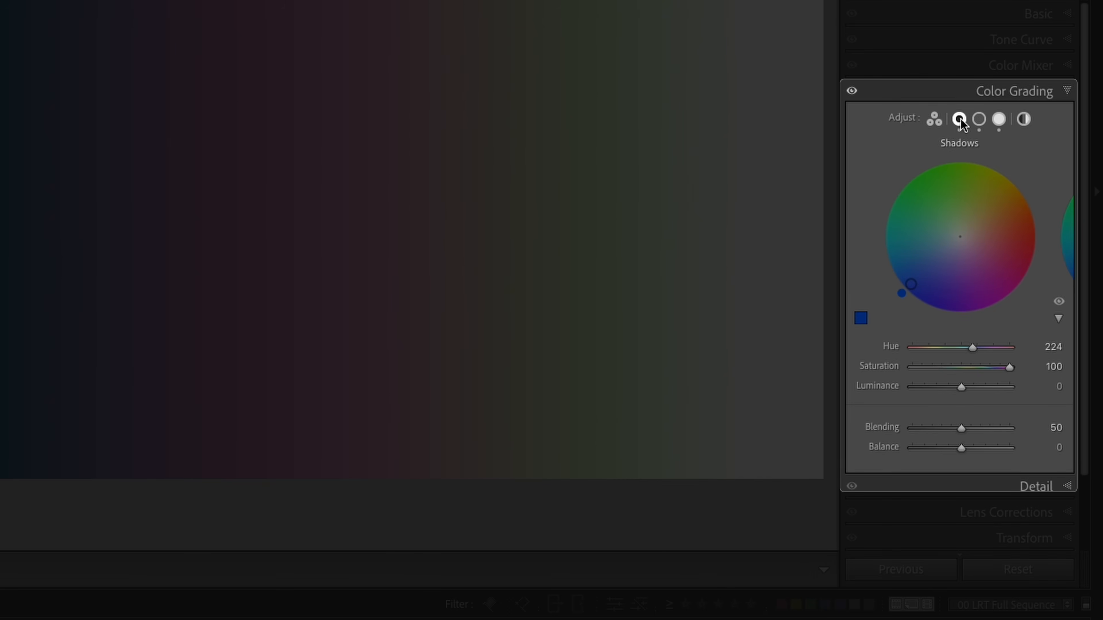
pyautogui.click(979, 119)
pyautogui.click(999, 119)
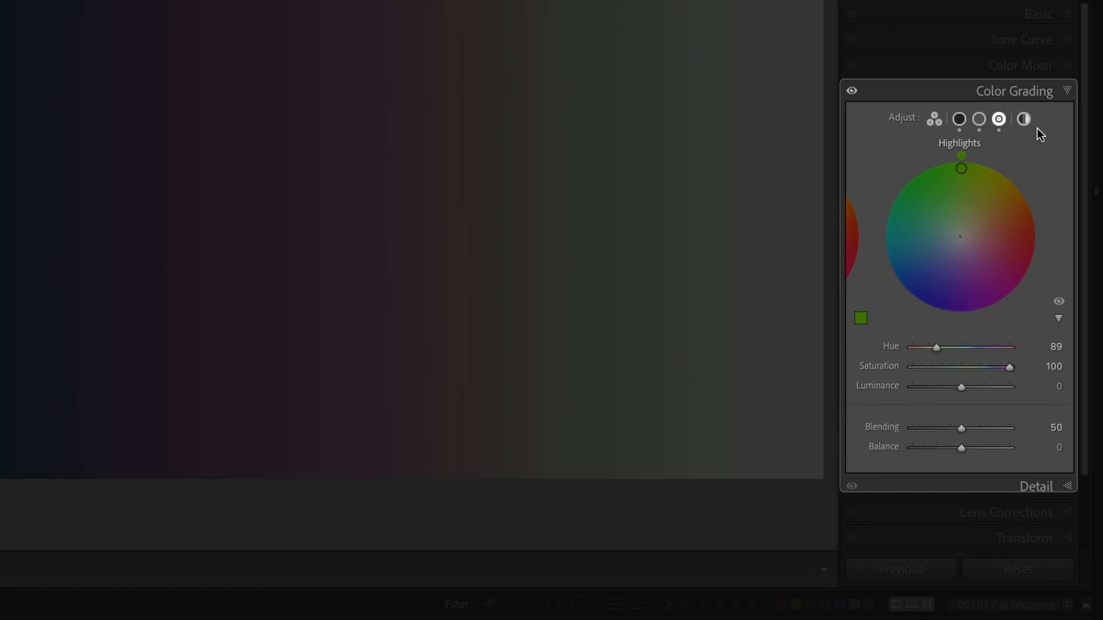
pyautogui.click(1023, 119)
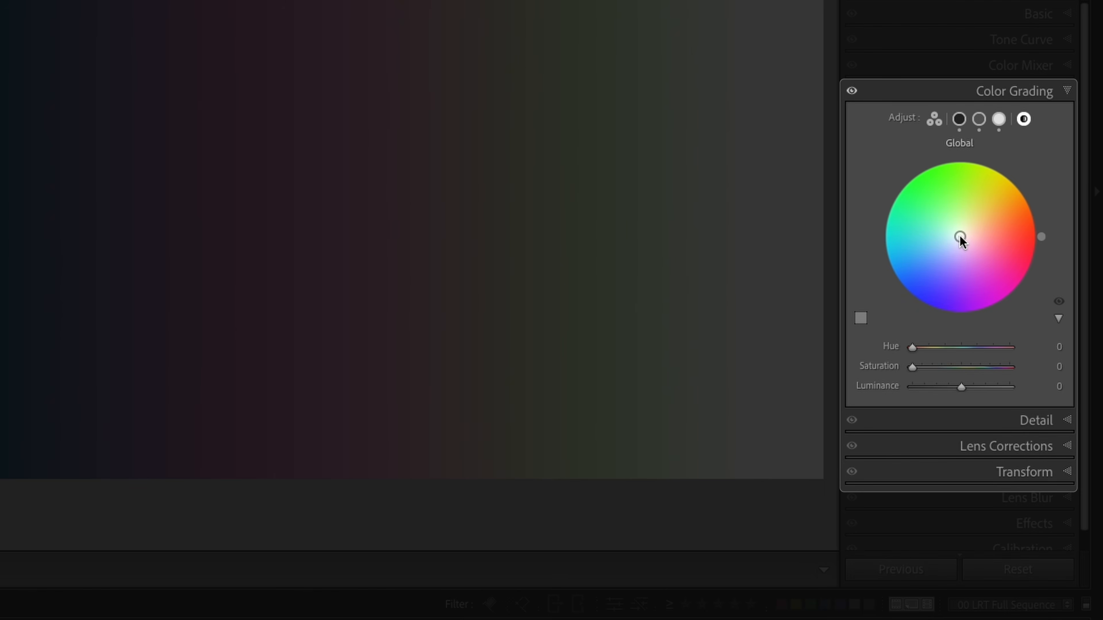
# - Try a cyan tint on the Global wheel, reset it, and return to the three-wheel view
pyautogui.moveTo(959, 236); pyautogui.dragTo(891, 243)
pyautogui.doubleClick(892, 242)
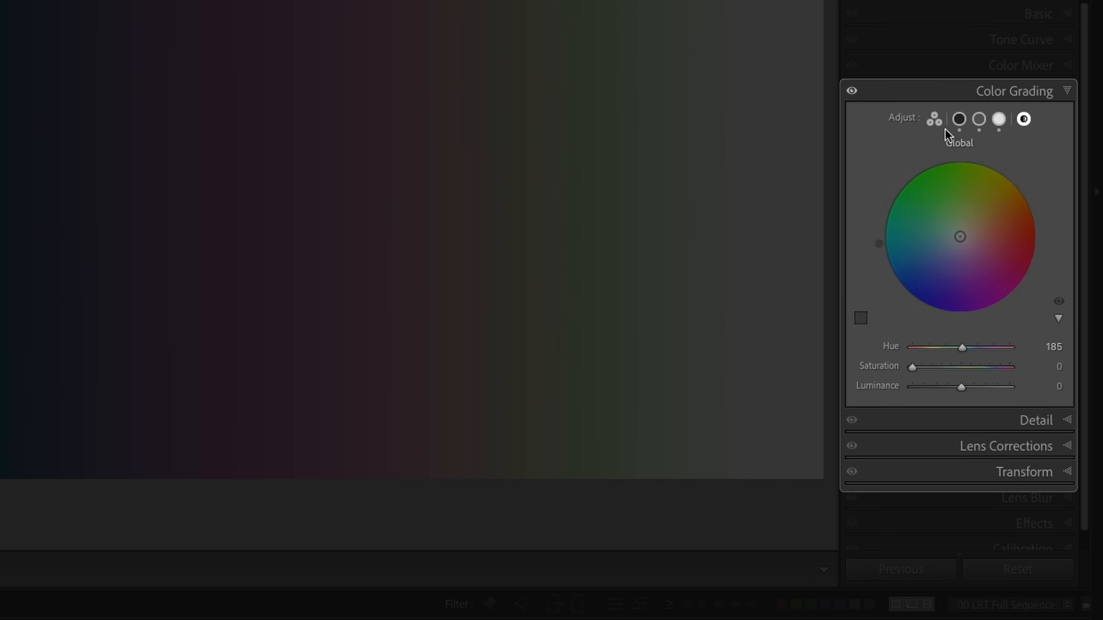
pyautogui.click(934, 120)
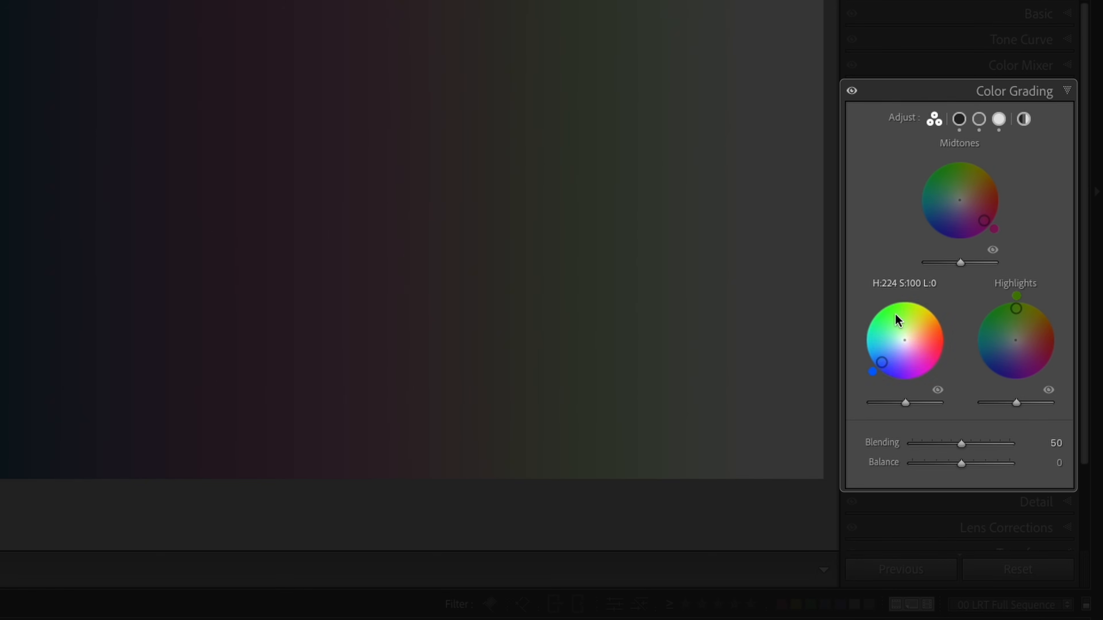
# - Try the Shadows luminance at its minimum and maximum, and reset it to the default
pyautogui.moveTo(906, 404); pyautogui.dragTo(925, 416)
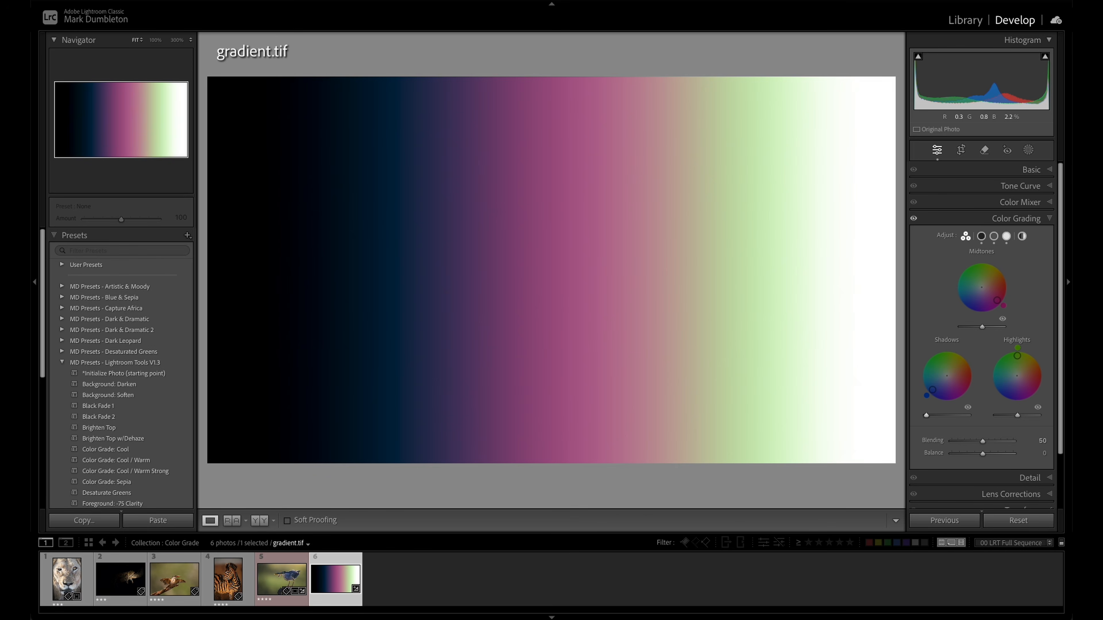
pyautogui.moveTo(926, 416); pyautogui.dragTo(997, 422)
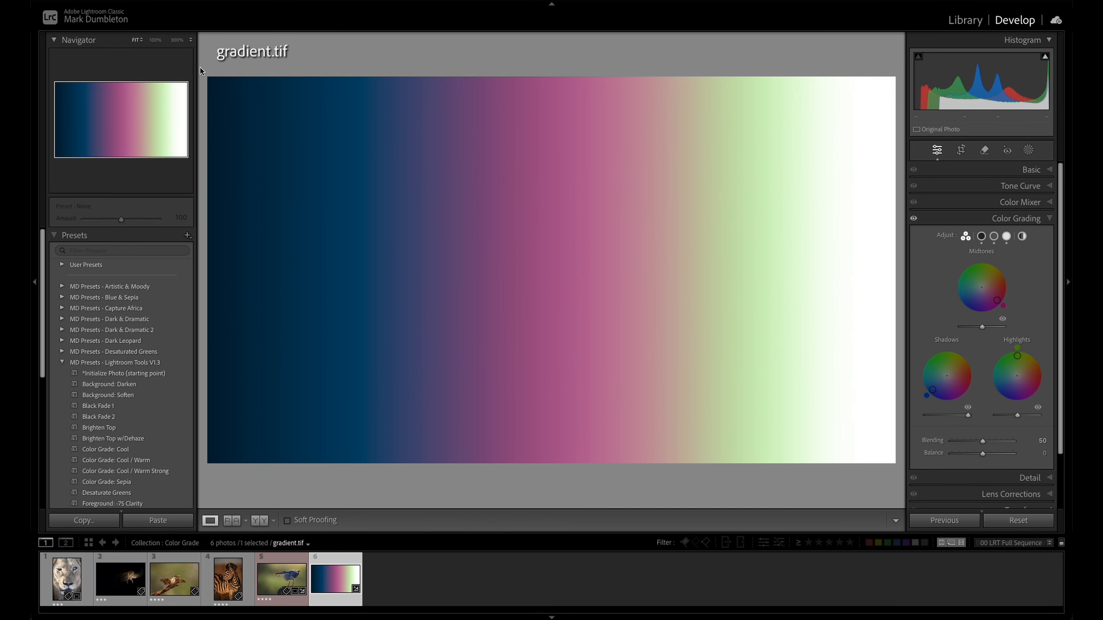
pyautogui.doubleClick(968, 415)
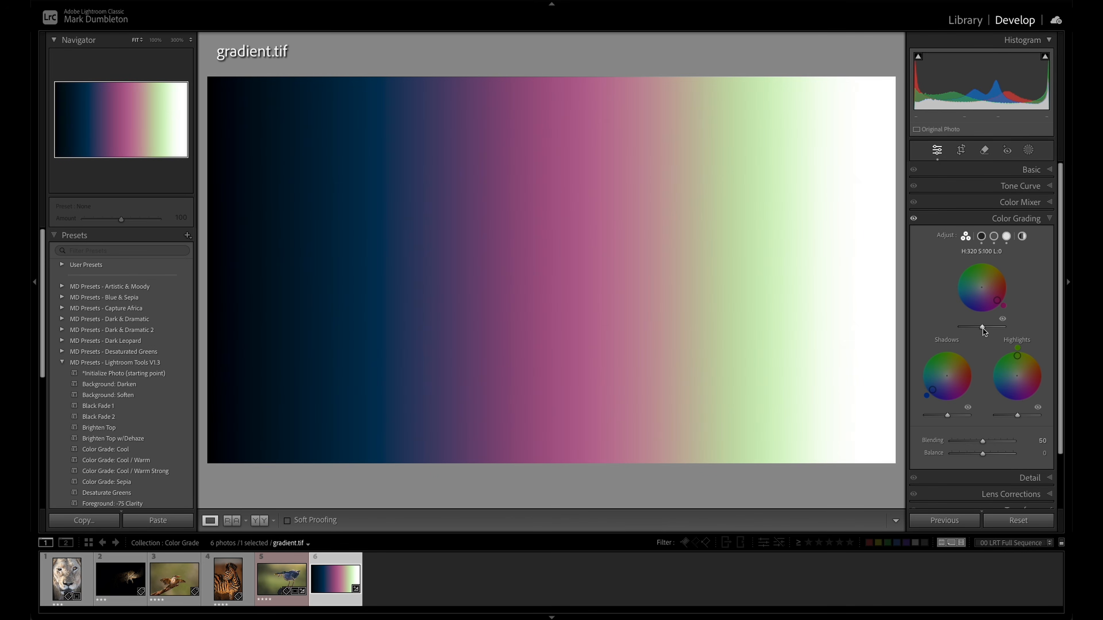
# - Try a lower Midtones luminance and a Highlights luminance of -100, resetting each to 0
pyautogui.moveTo(984, 330); pyautogui.dragTo(966, 329)
pyautogui.doubleClick(966, 329)
pyautogui.moveTo(1020, 417)
pyautogui.mouseDown()
pyautogui.moveTo(1037, 416)
pyautogui.moveTo(1002, 415)
pyautogui.mouseUp()
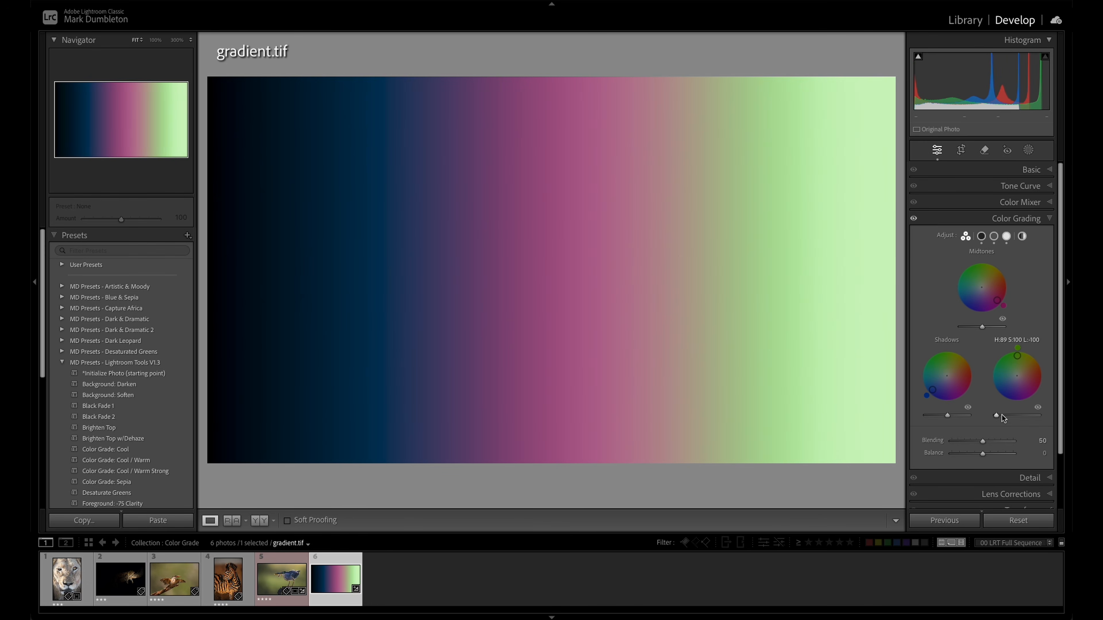
pyautogui.doubleClick(998, 415)
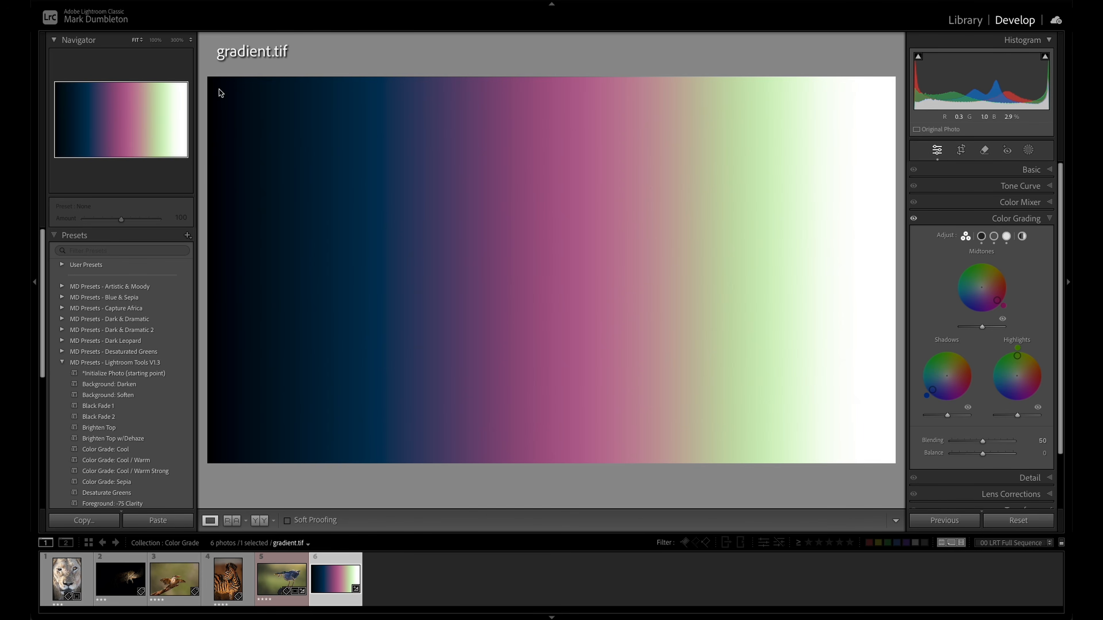
# - Examine the black and white ends of the gradient at 100% zoom for color tint, returning to the fitted view
pyautogui.click(220, 210)
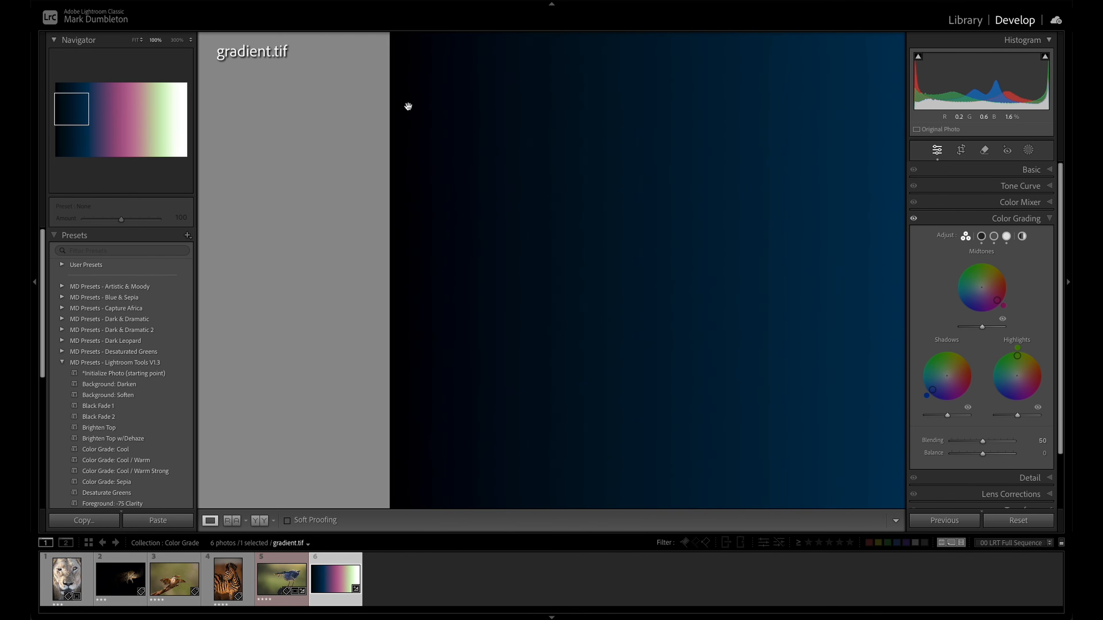
pyautogui.click(421, 341)
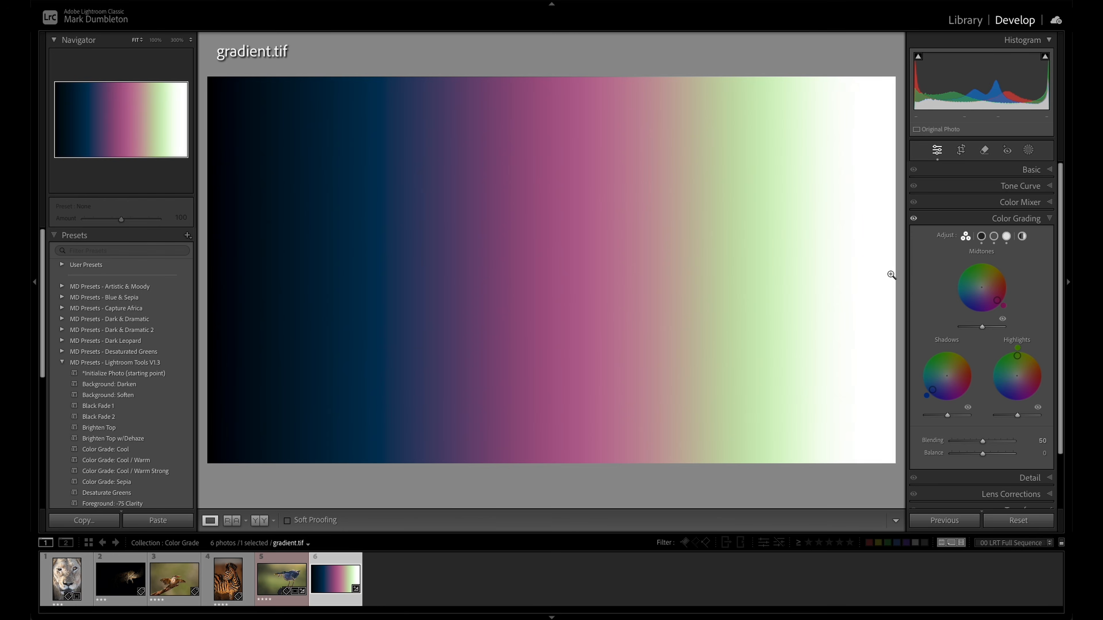
pyautogui.click(861, 307)
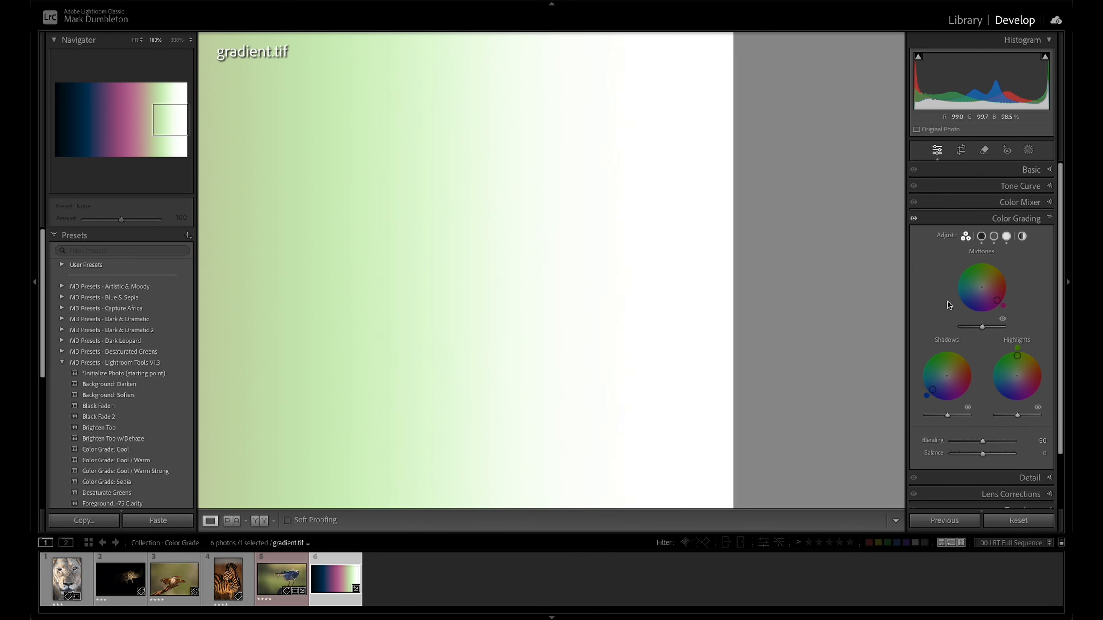
pyautogui.click(722, 224)
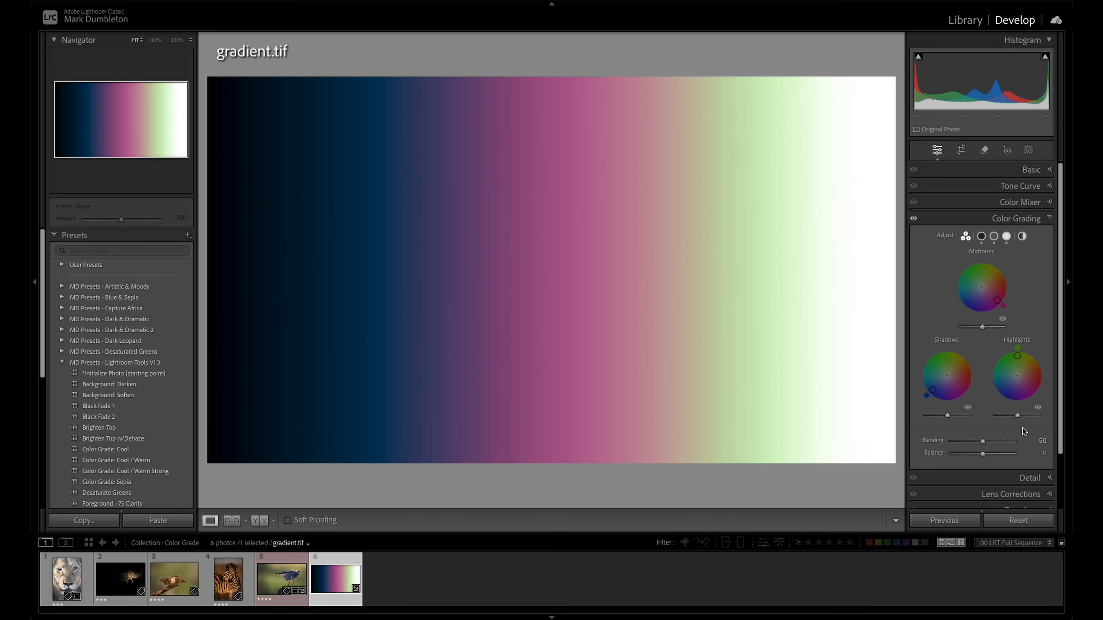
# - Try a lower Highlights luminance together with a raised Shadows luminance to tint the gradient's ends, and reset both
pyautogui.moveTo(1017, 416); pyautogui.dragTo(1006, 415)
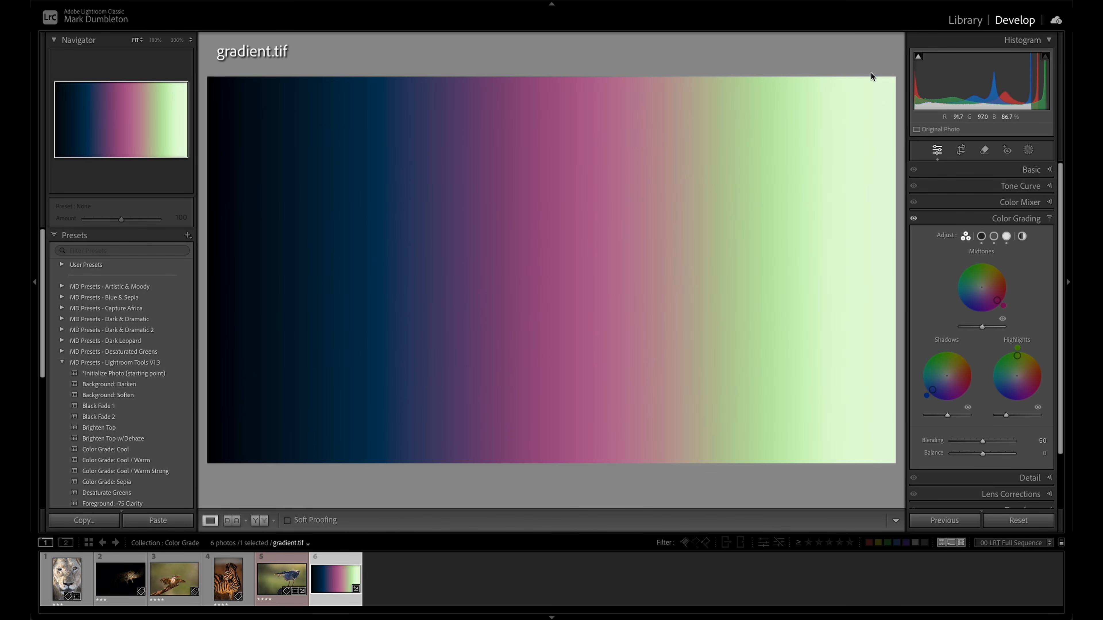
pyautogui.moveTo(946, 416); pyautogui.dragTo(967, 417)
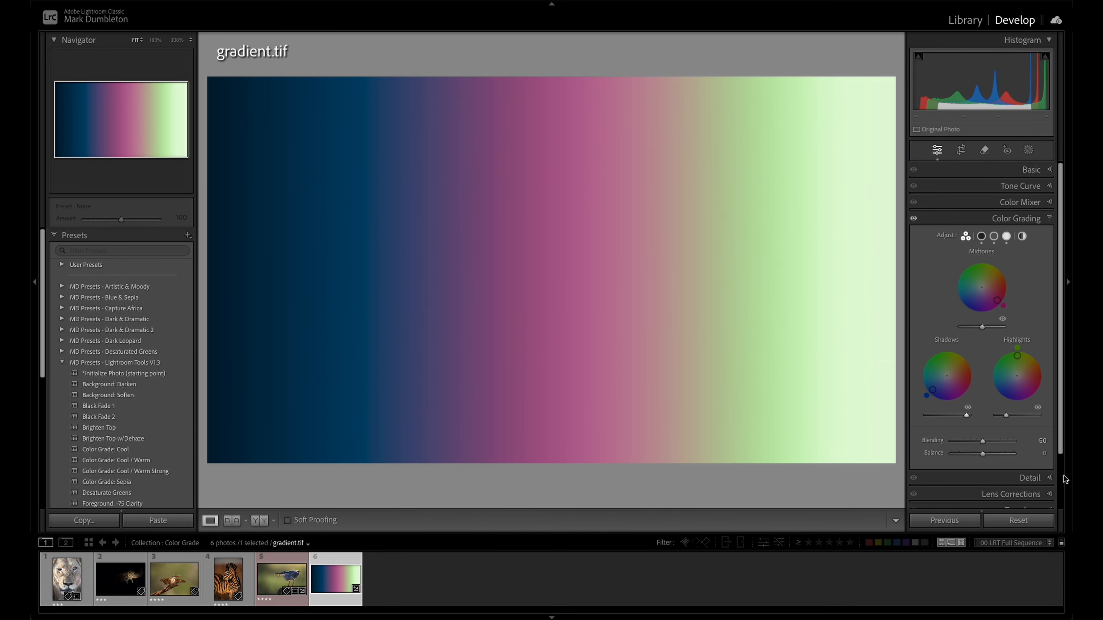
pyautogui.doubleClick(966, 415)
pyautogui.doubleClick(1006, 416)
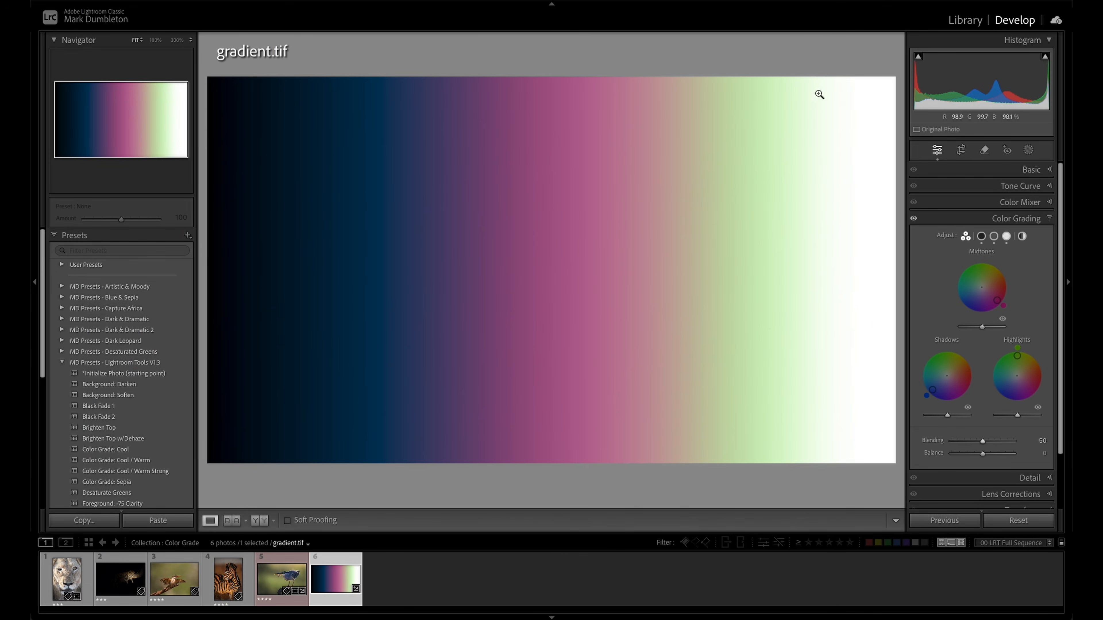
# - Try Blending at its minimum and at 100, and reset it to 50
pyautogui.moveTo(982, 442); pyautogui.dragTo(948, 441)
pyautogui.moveTo(951, 441); pyautogui.dragTo(1014, 442)
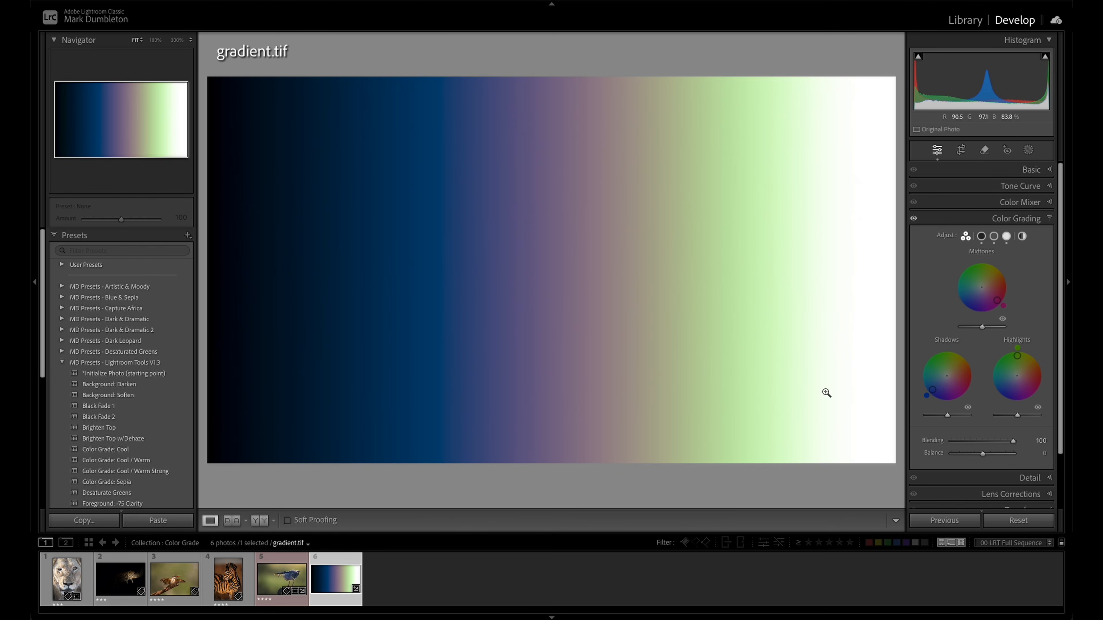
pyautogui.doubleClick(1013, 442)
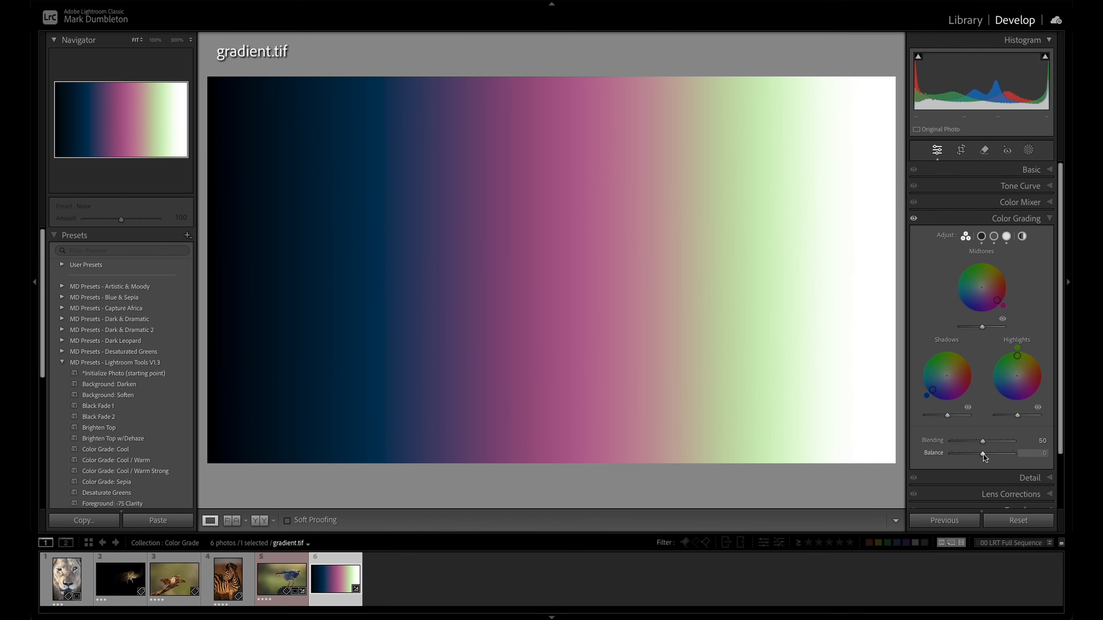
# - Try Balance at +100 and -100 and return it to 0
pyautogui.moveTo(982, 454); pyautogui.dragTo(1015, 453)
pyautogui.doubleClick(1014, 454)
pyautogui.moveTo(982, 455); pyautogui.dragTo(947, 454)
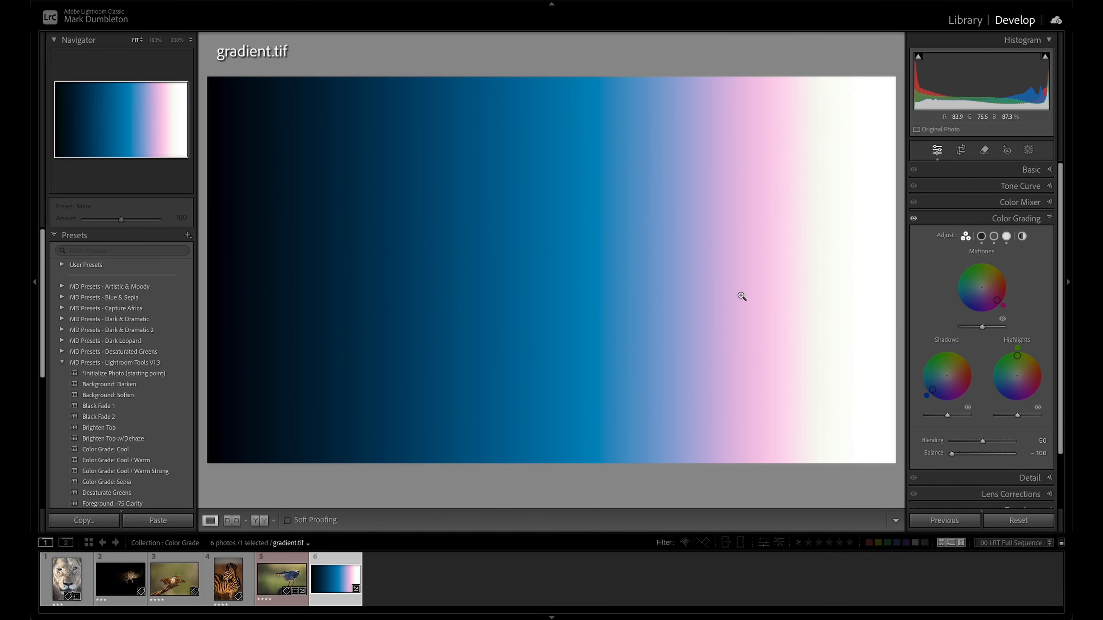
pyautogui.moveTo(951, 454); pyautogui.dragTo(1016, 456)
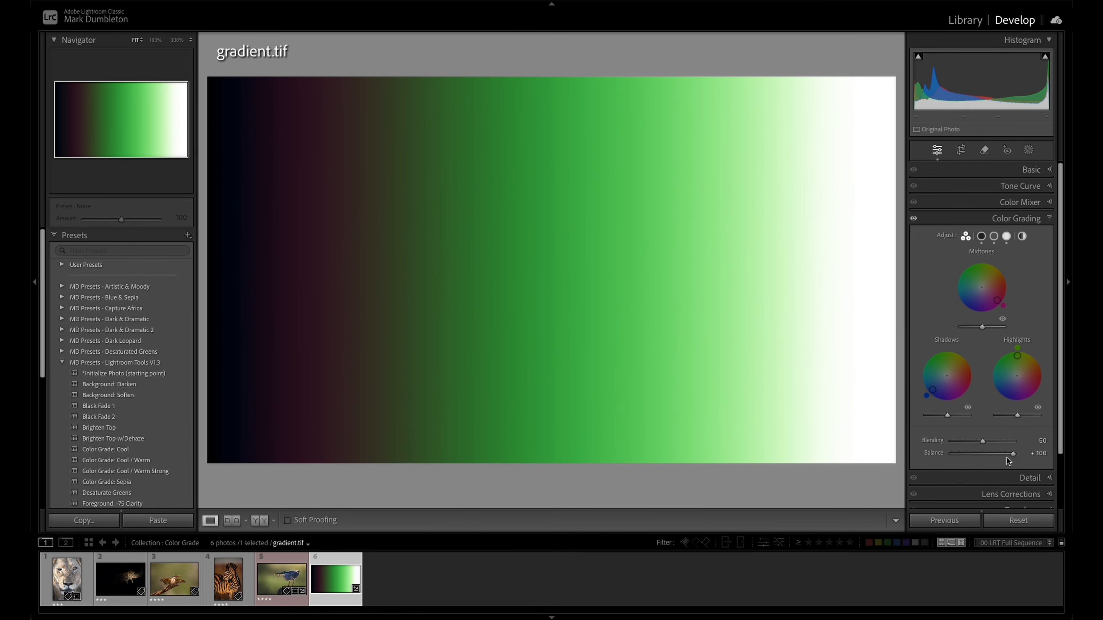
pyautogui.moveTo(1012, 454); pyautogui.dragTo(981, 453)
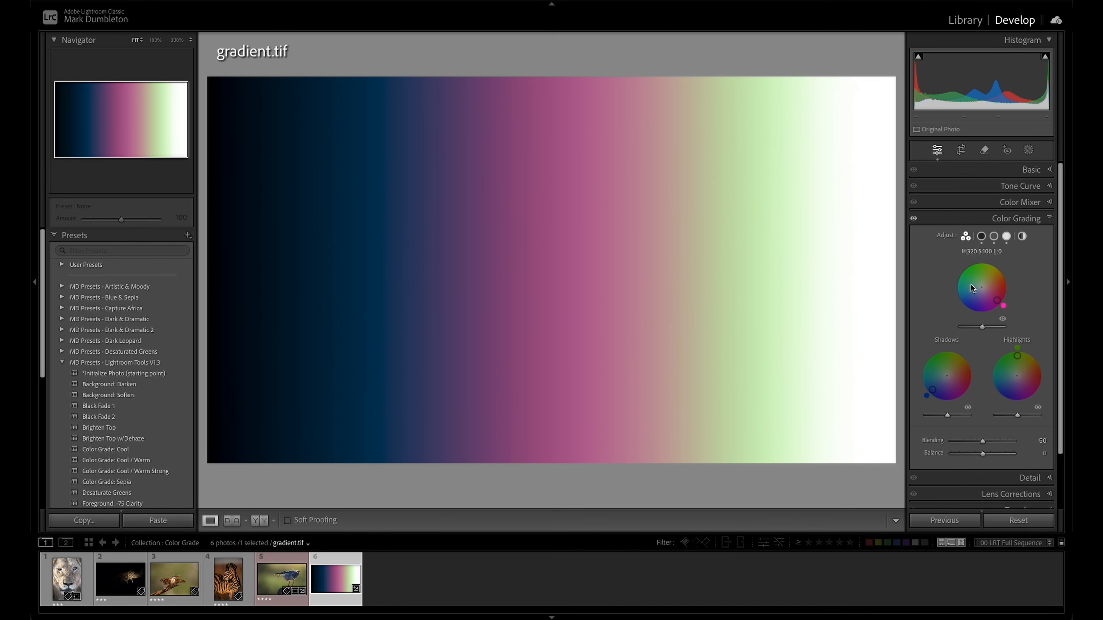
# - Preview the gradient with the Midtones, Shadows and Highlights grading temporarily hidden, one at a time
pyautogui.click(1003, 320)
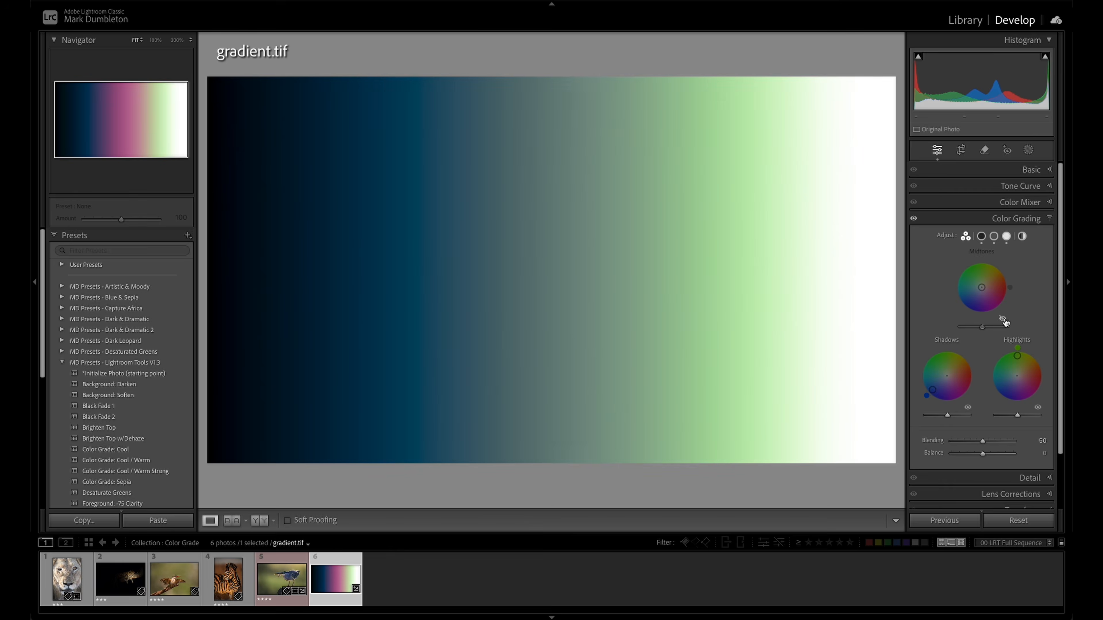
pyautogui.click(967, 408)
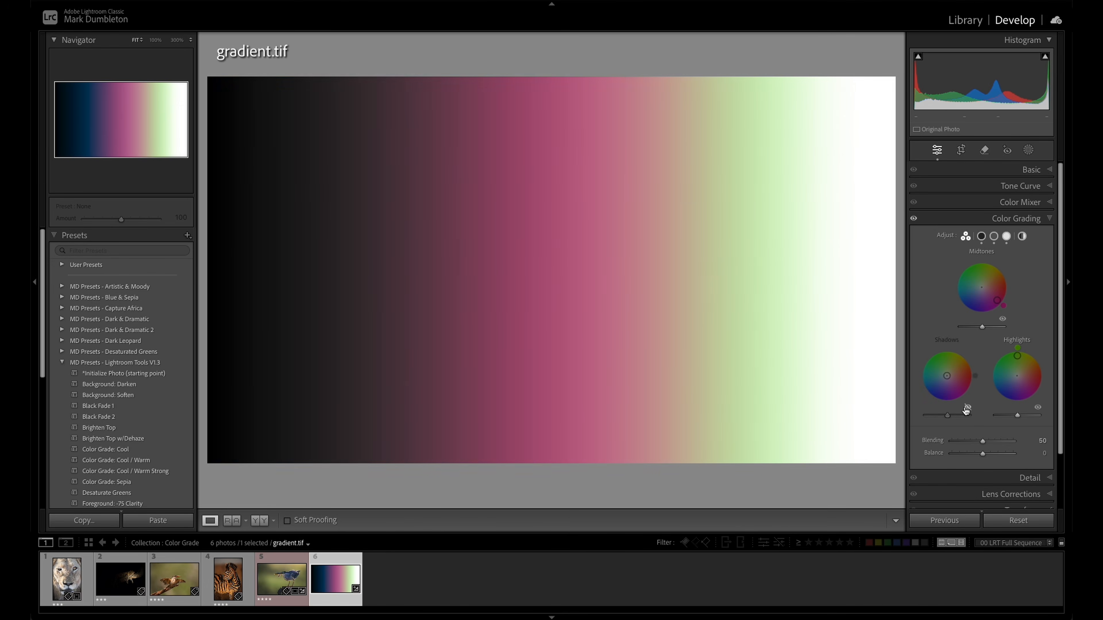
pyautogui.click(1038, 408)
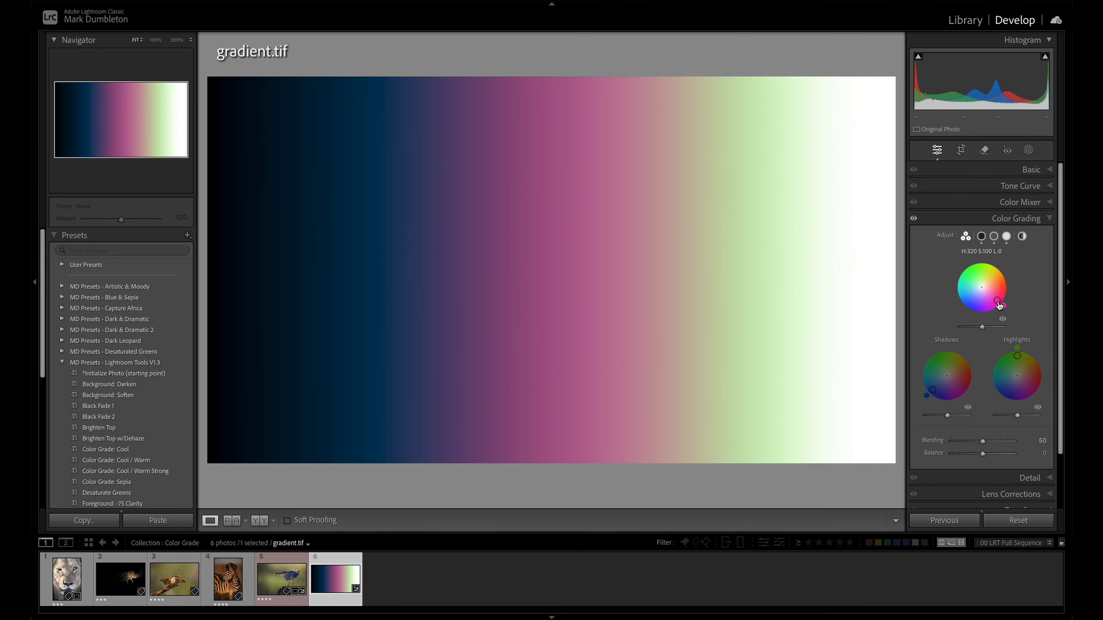
# - Reset the Midtones, Shadows and Highlights color wheels to no saturation
pyautogui.doubleClick(996, 300)
pyautogui.doubleClick(932, 390)
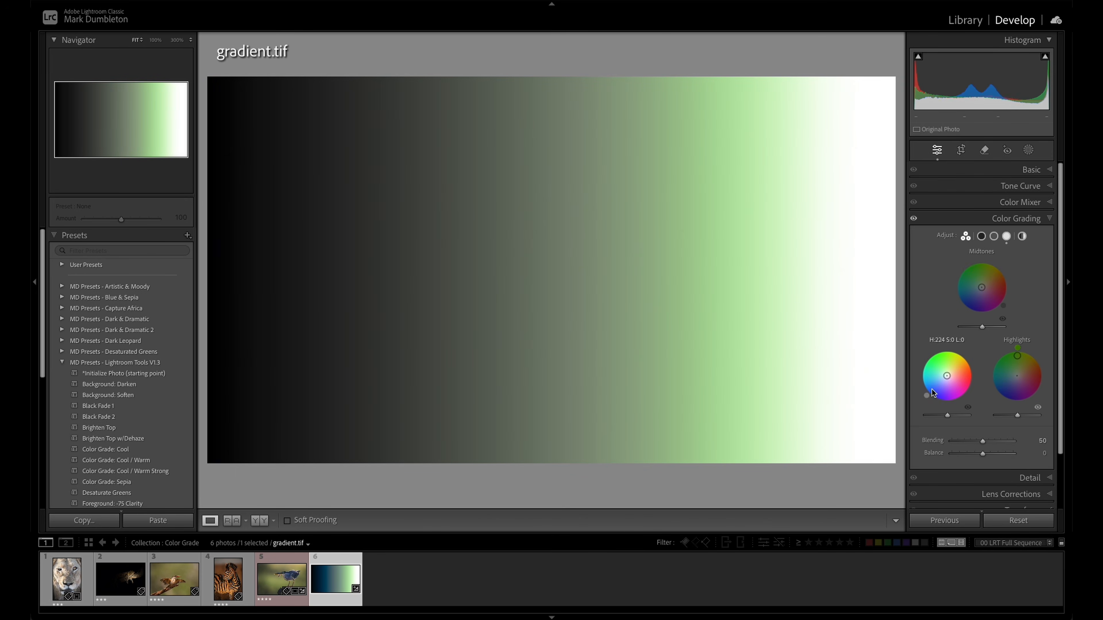
pyautogui.doubleClick(1016, 357)
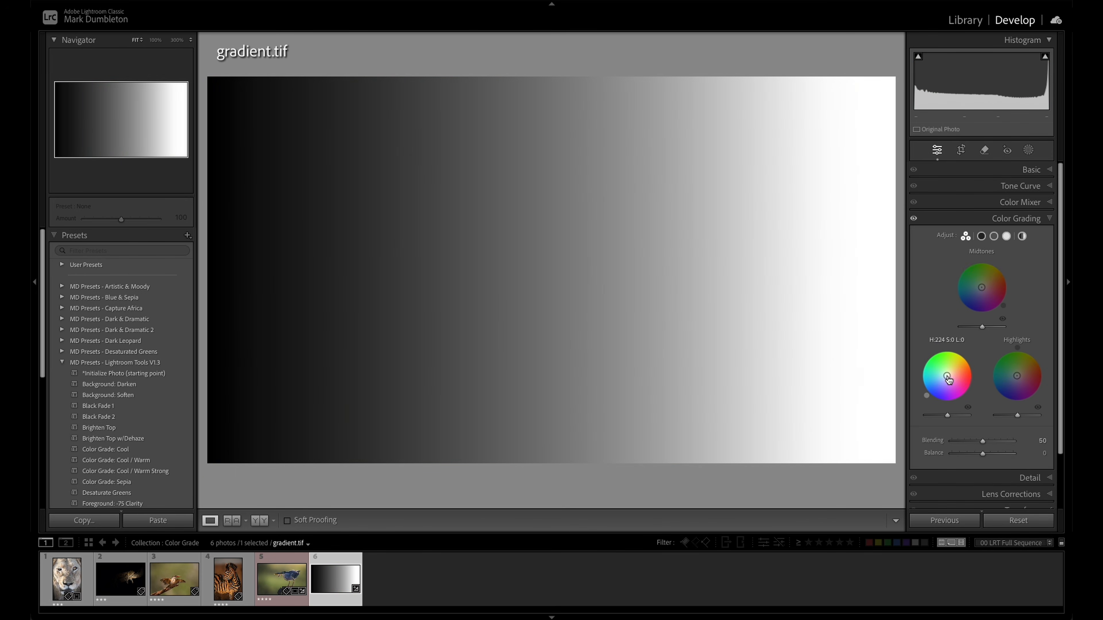
# - Try a blue Shadows tint at hue 231, varying its saturation between 10 and 100
pyautogui.moveTo(947, 379); pyautogui.dragTo(974, 384)
pyautogui.moveTo(949, 379); pyautogui.dragTo(931, 389)
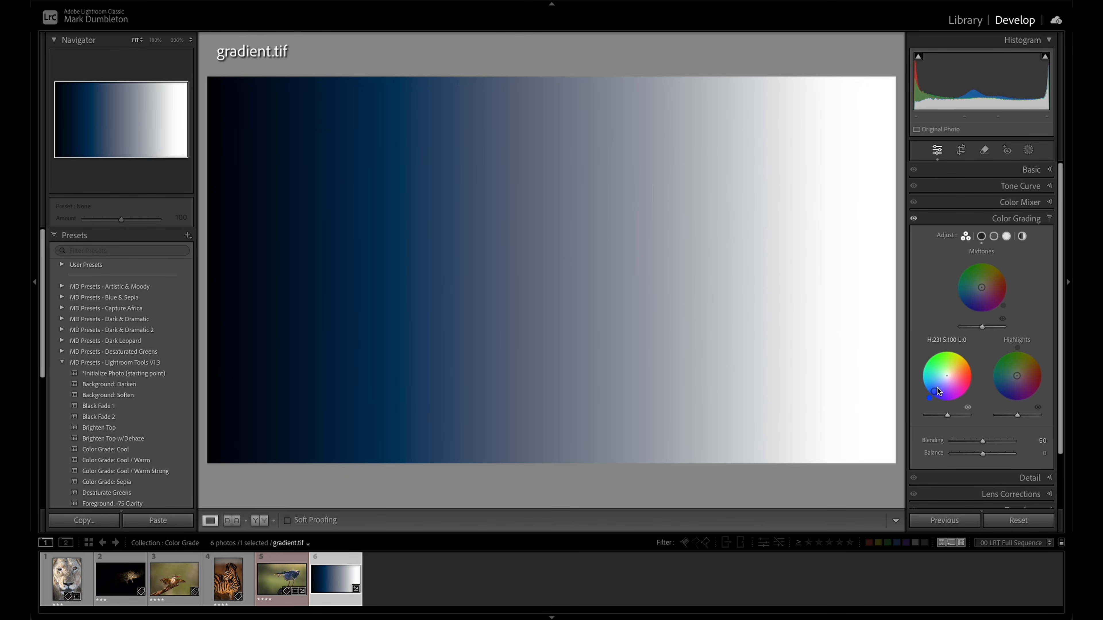
pyautogui.moveTo(933, 391); pyautogui.dragTo(946, 380)
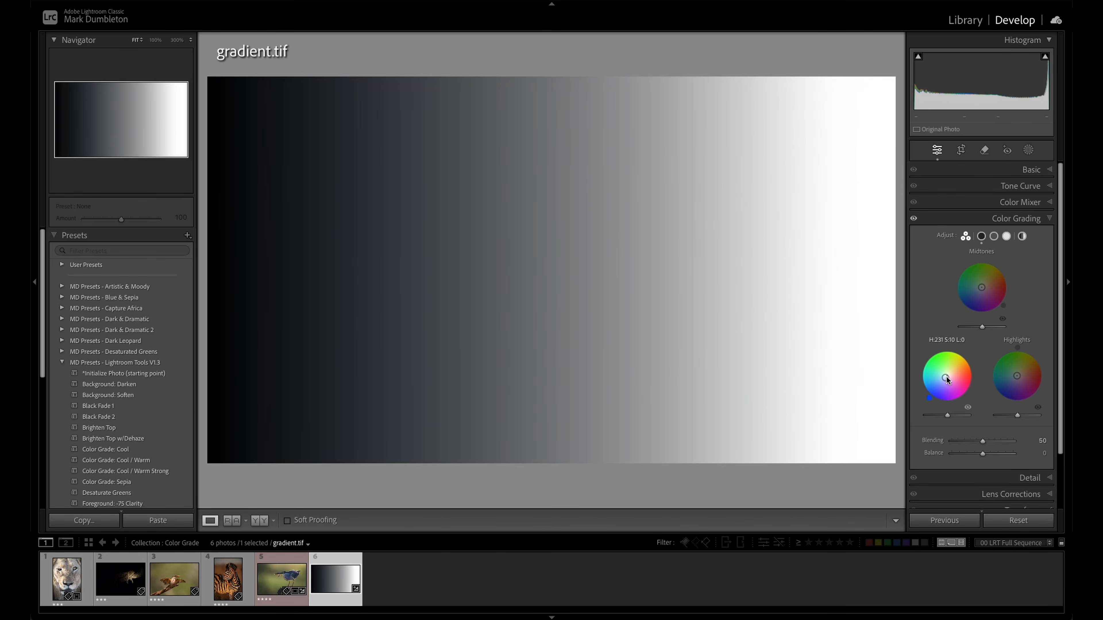
pyautogui.moveTo(945, 380); pyautogui.dragTo(937, 389)
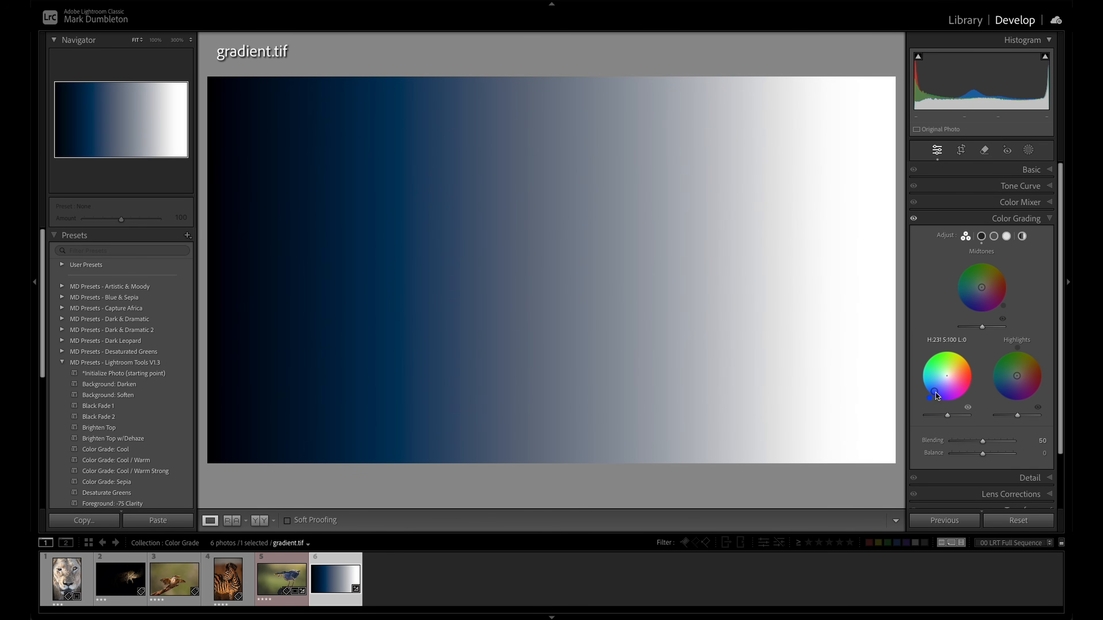
pyautogui.moveTo(935, 397); pyautogui.dragTo(938, 391)
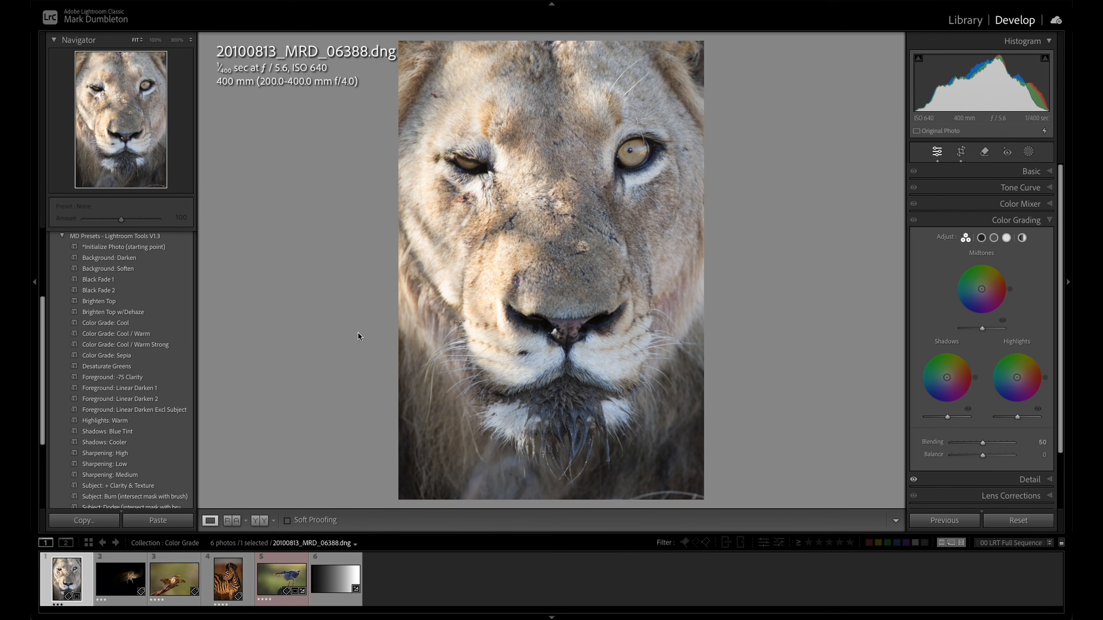
# - Compare the Color Grade: Cool / Warm and Cool / Warm Strong presets on the lion photo, and apply Cool / Warm
pyautogui.click(141, 334)
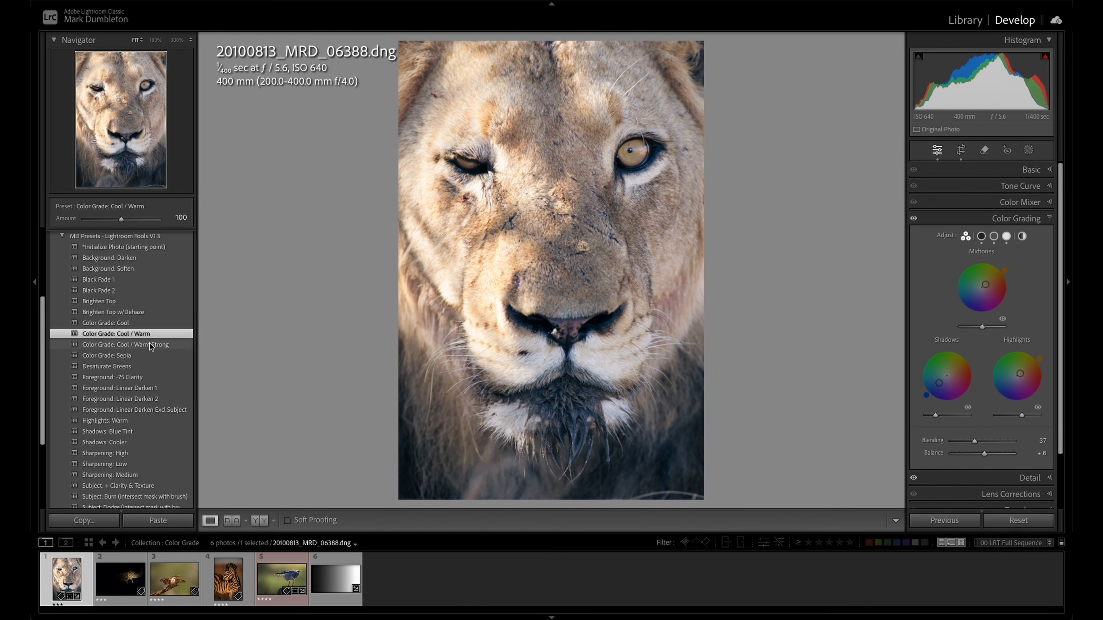
pyautogui.click(149, 345)
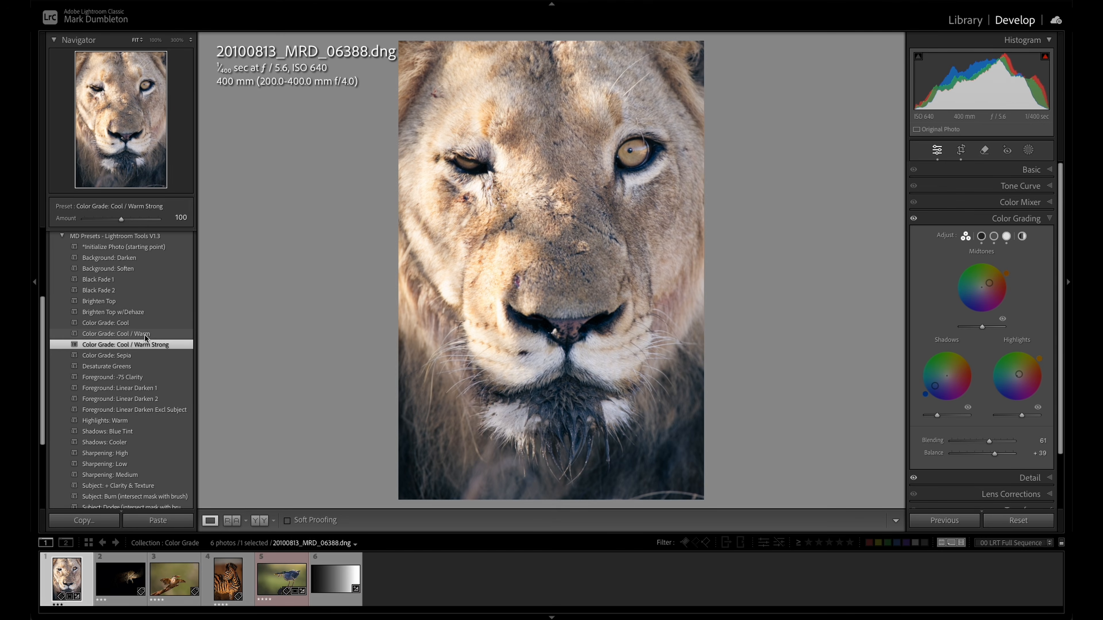
pyautogui.click(145, 335)
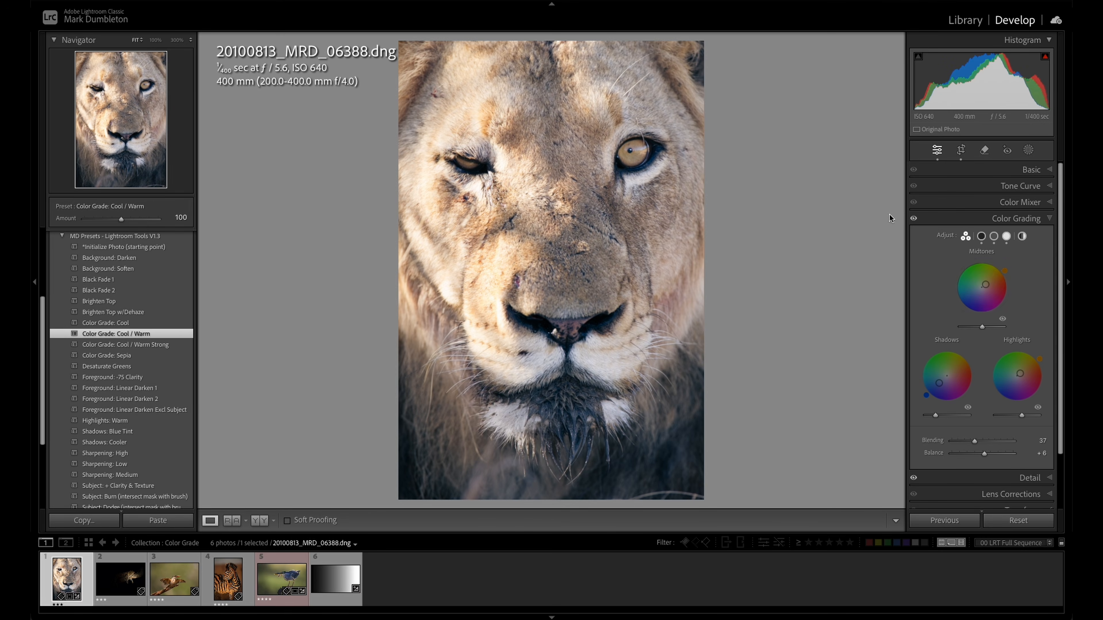
# - Compare the lion photo with and without the color grading, leaving the grading enabled
pyautogui.click(914, 220)
pyautogui.click(913, 220)
pyautogui.click(913, 219)
pyautogui.click(914, 220)
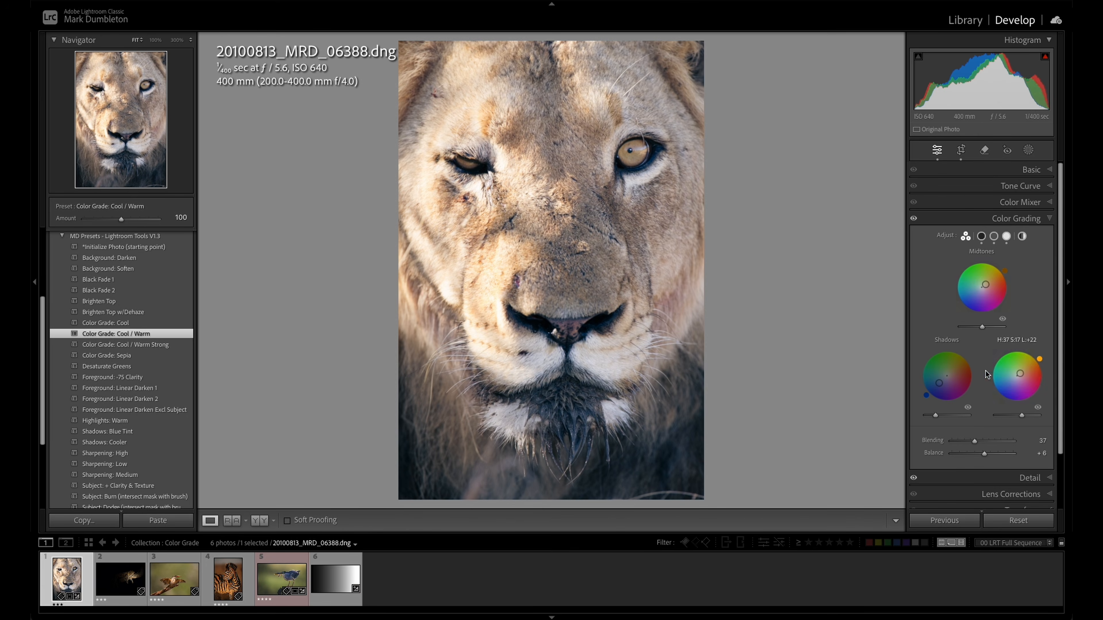
# - Set the lion photo's Exposure to -0.55, Highlights to -27, Whites to +13 and Blacks to +25
pyautogui.click(913, 218)
pyautogui.click(914, 218)
pyautogui.click(1017, 171)
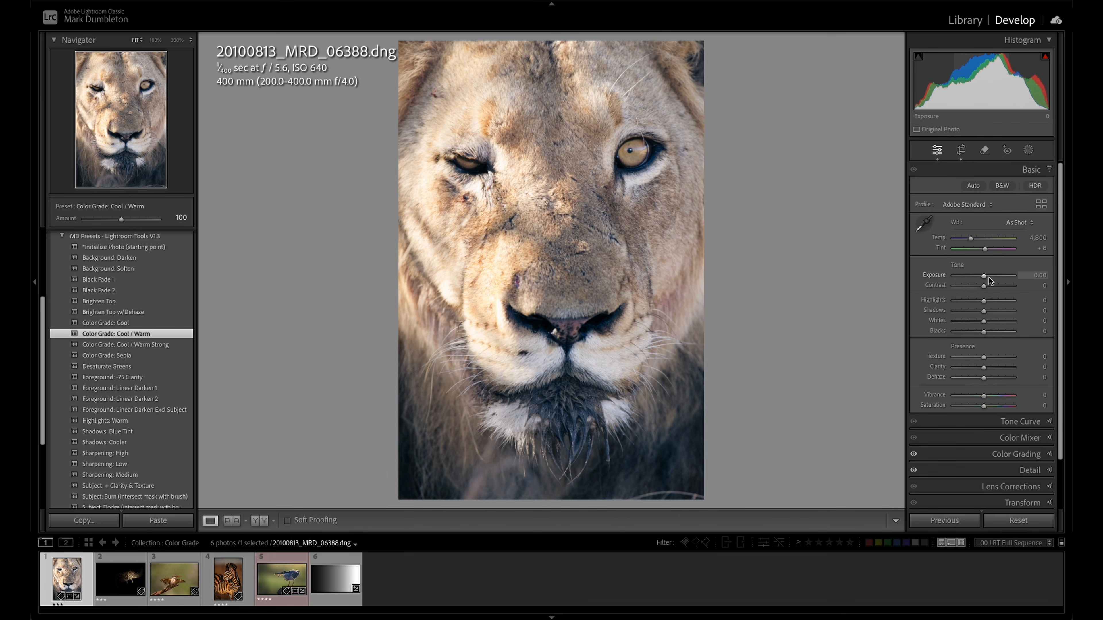
pyautogui.moveTo(988, 278); pyautogui.dragTo(980, 277)
pyautogui.moveTo(984, 332); pyautogui.dragTo(976, 300)
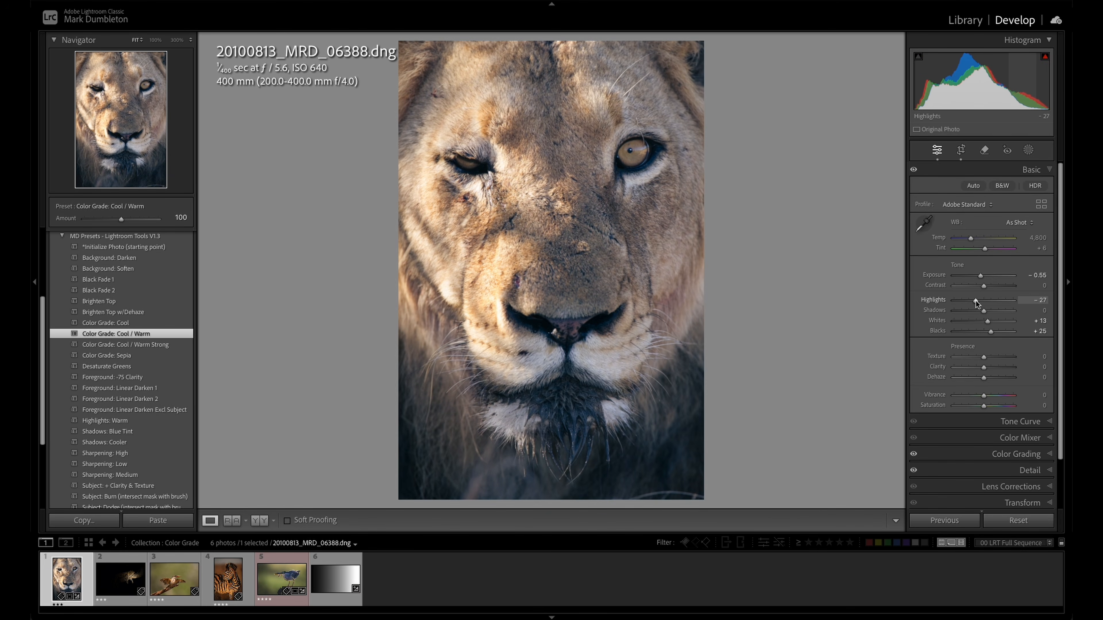
# - Compare the lion photo with and without the color grading, and slightly lower the Shadows luminance
pyautogui.click(1016, 454)
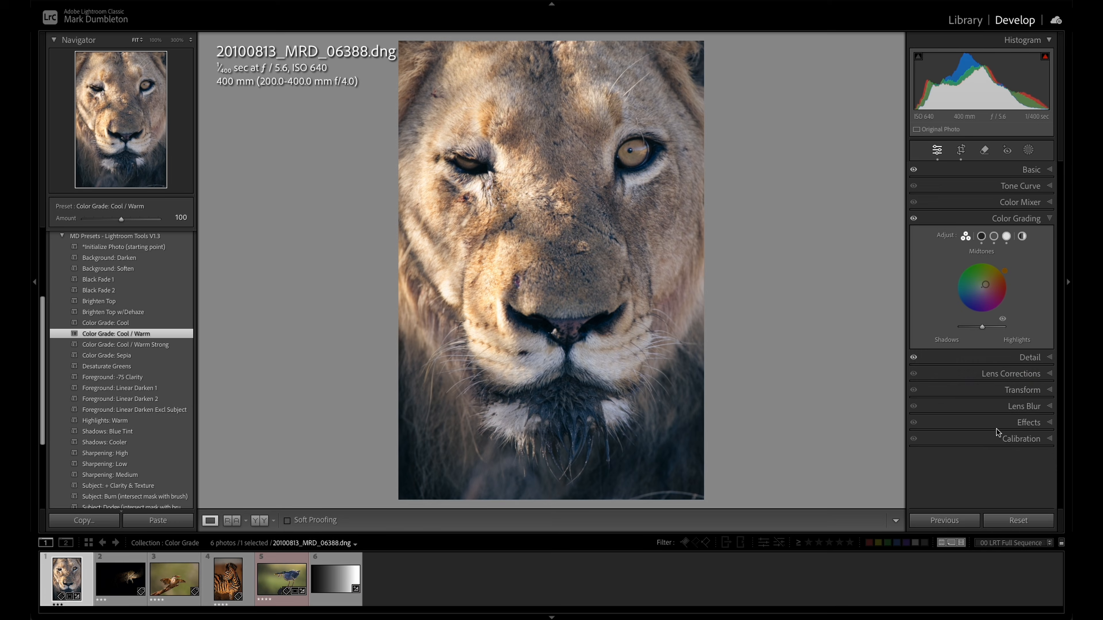
pyautogui.click(914, 219)
pyautogui.click(914, 218)
pyautogui.click(913, 219)
pyautogui.click(914, 219)
pyautogui.moveTo(935, 418)
pyautogui.moveTo(935, 418); pyautogui.dragTo(932, 418)
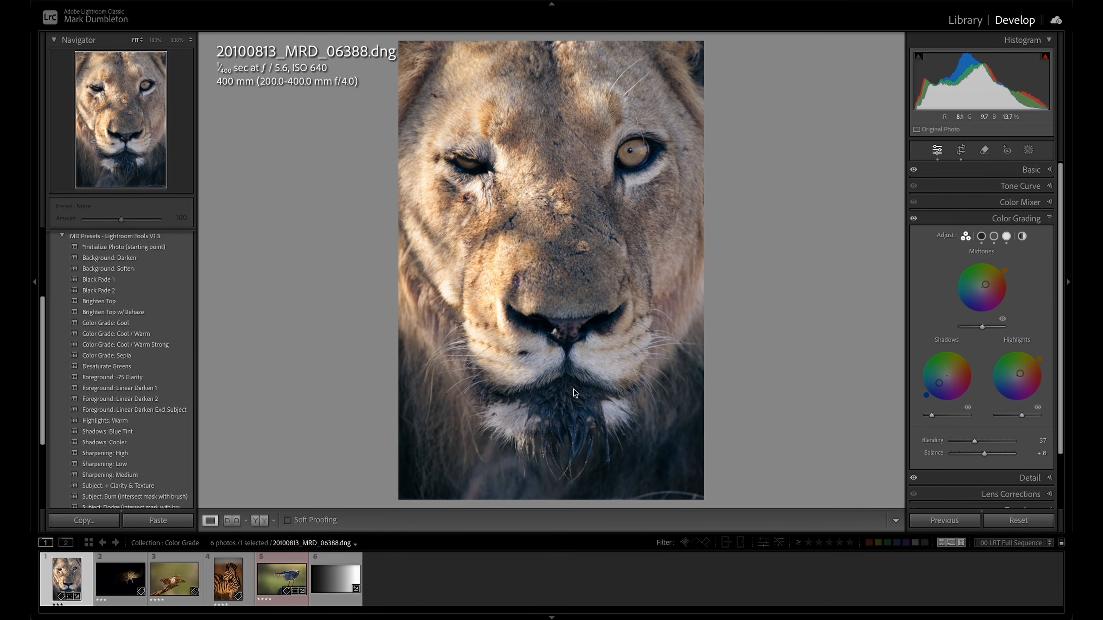
# - Tint the Shadows of the leopard photo deep blue and raise the Shadows luminance slightly
pyautogui.click(118, 574)
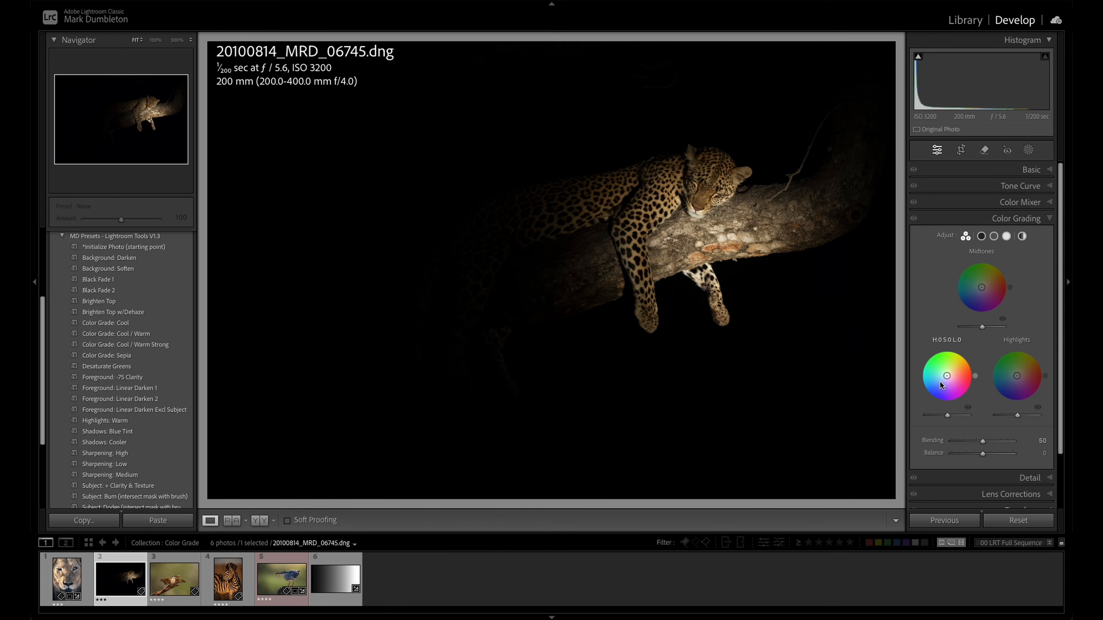
pyautogui.moveTo(947, 376); pyautogui.dragTo(933, 391)
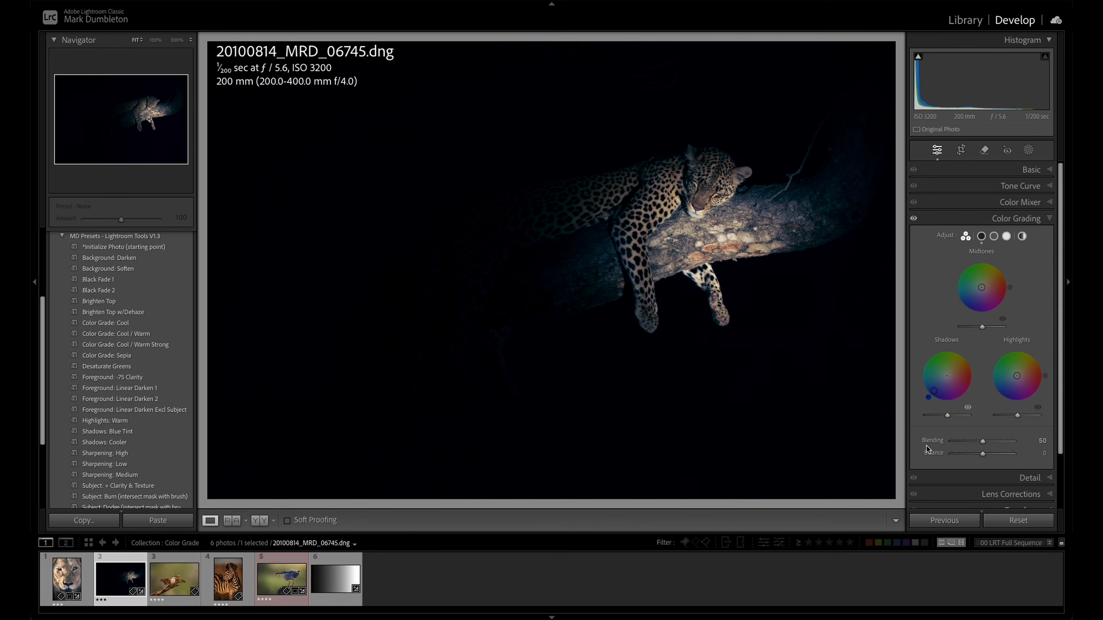
pyautogui.moveTo(948, 417); pyautogui.dragTo(950, 419)
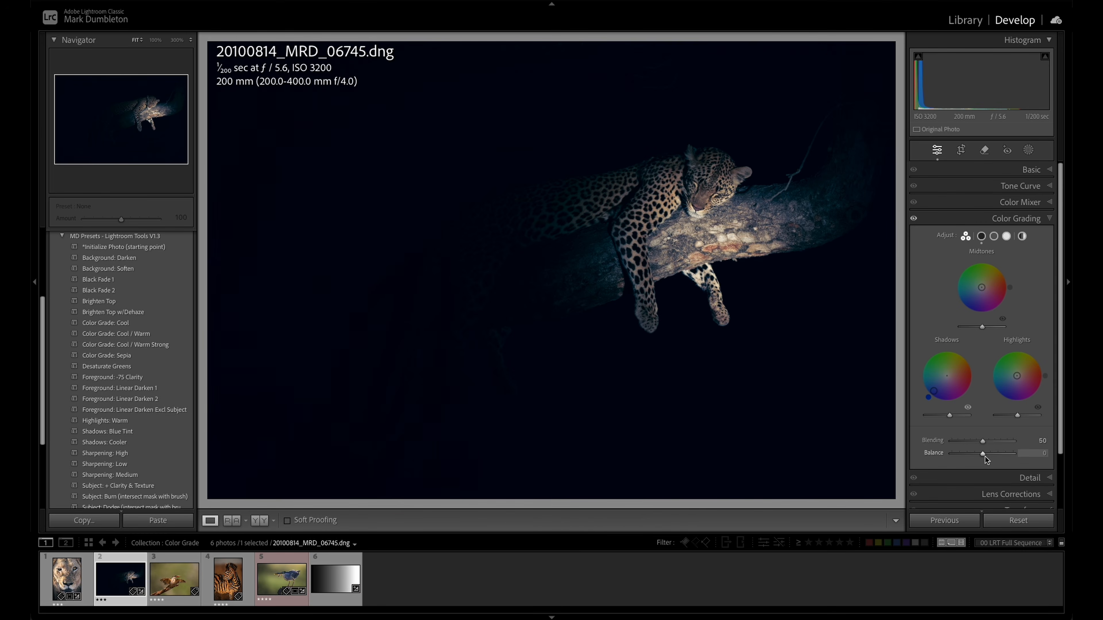
# - Try the leopard photo with Balance at +100 and a green Highlights tint at hue 106, saturation 100, and reset the Highlights wheel
pyautogui.moveTo(985, 456); pyautogui.dragTo(1020, 456)
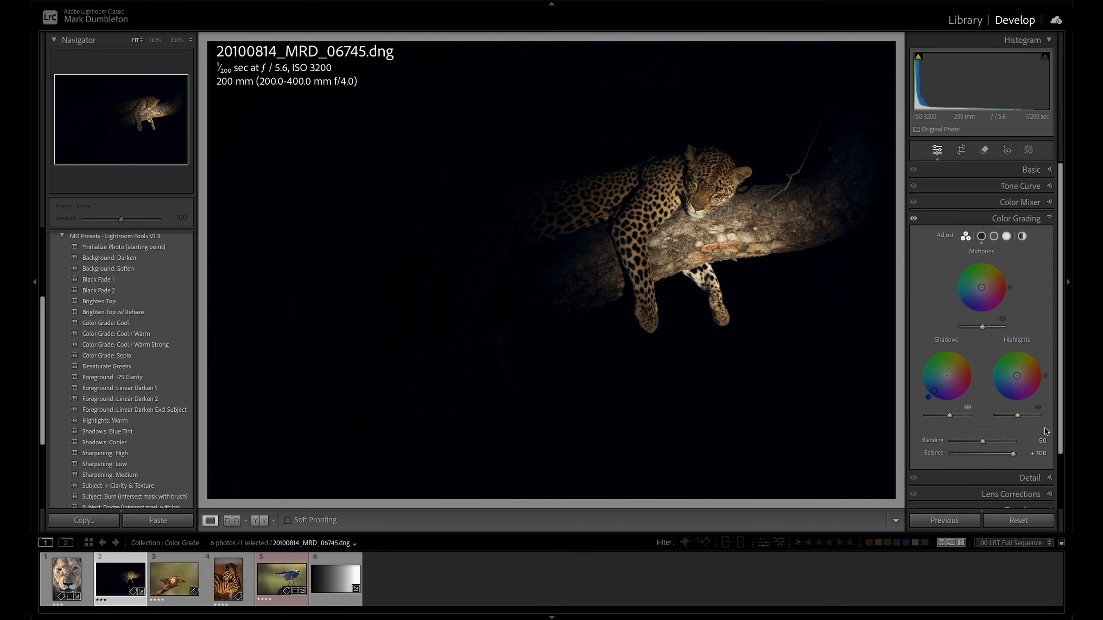
pyautogui.moveTo(1017, 376); pyautogui.dragTo(1012, 360)
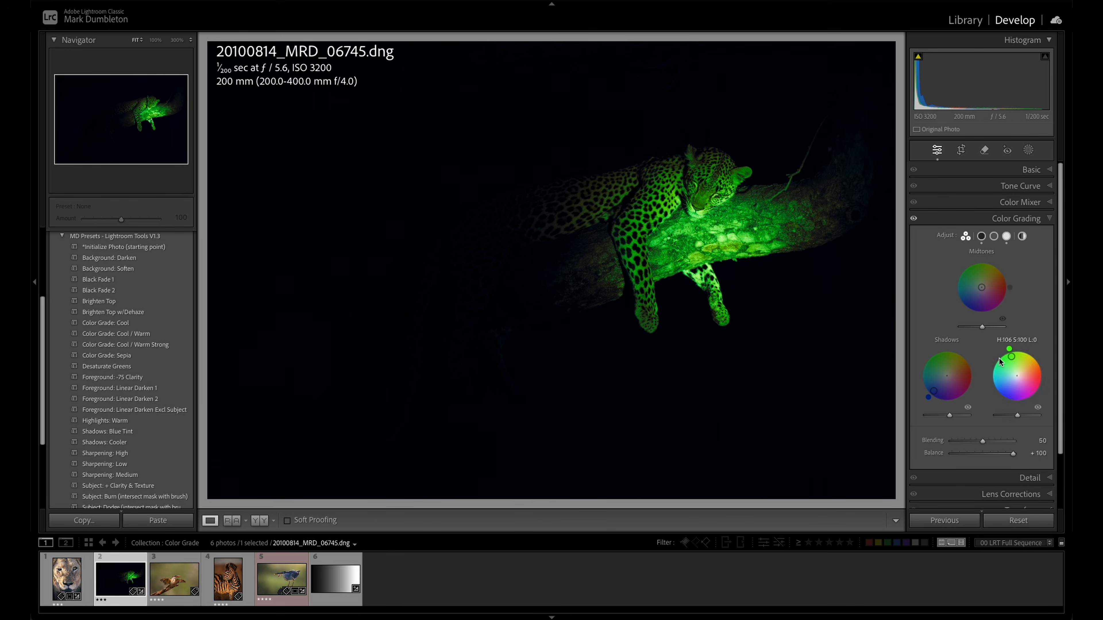
pyautogui.doubleClick(1010, 357)
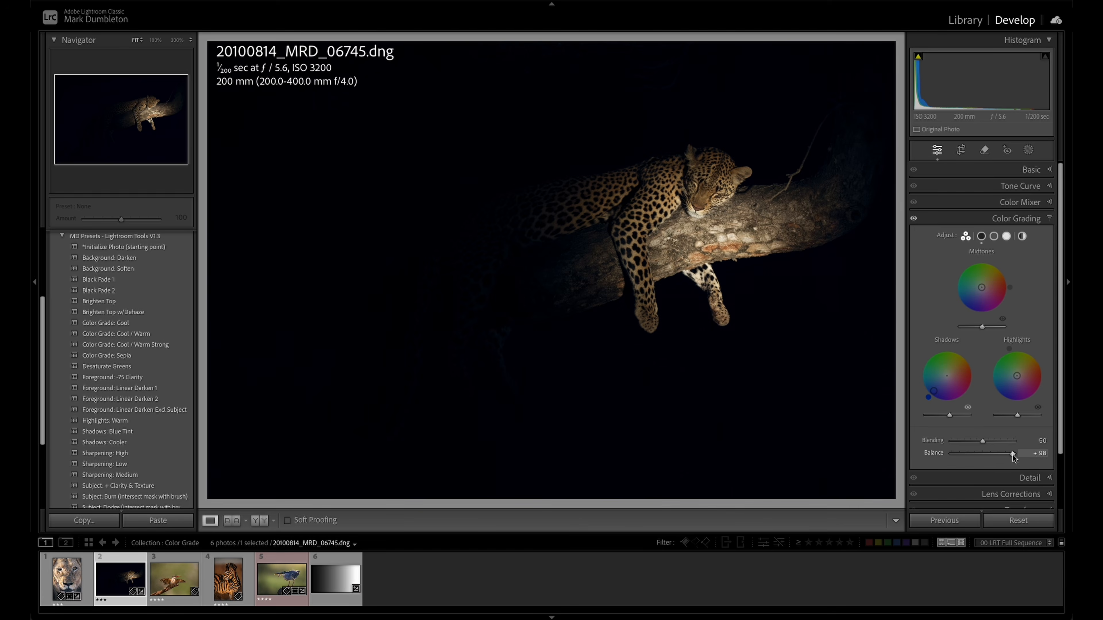
# - Refine the leopard photo's grading with Balance at +56, lower Blending, and slight warm tints in the Highlights and Midtones
pyautogui.moveTo(1010, 456); pyautogui.dragTo(999, 461)
pyautogui.click(913, 220)
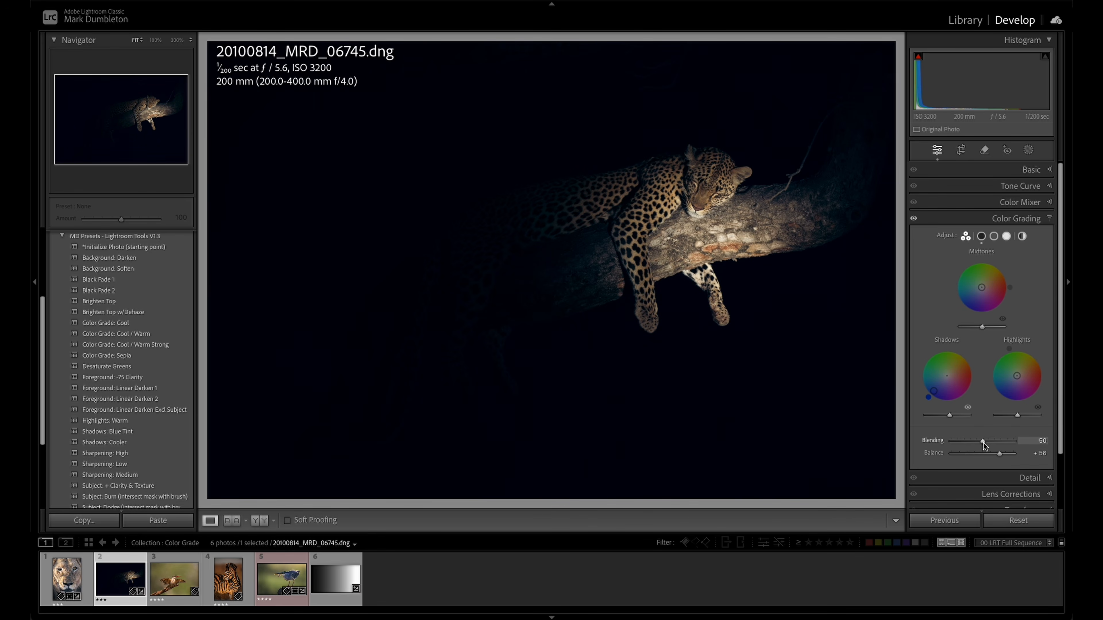
pyautogui.moveTo(982, 441); pyautogui.dragTo(961, 444)
pyautogui.moveTo(956, 444); pyautogui.dragTo(960, 444)
pyautogui.moveTo(1016, 376); pyautogui.dragTo(1021, 373)
pyautogui.moveTo(981, 287); pyautogui.dragTo(985, 283)
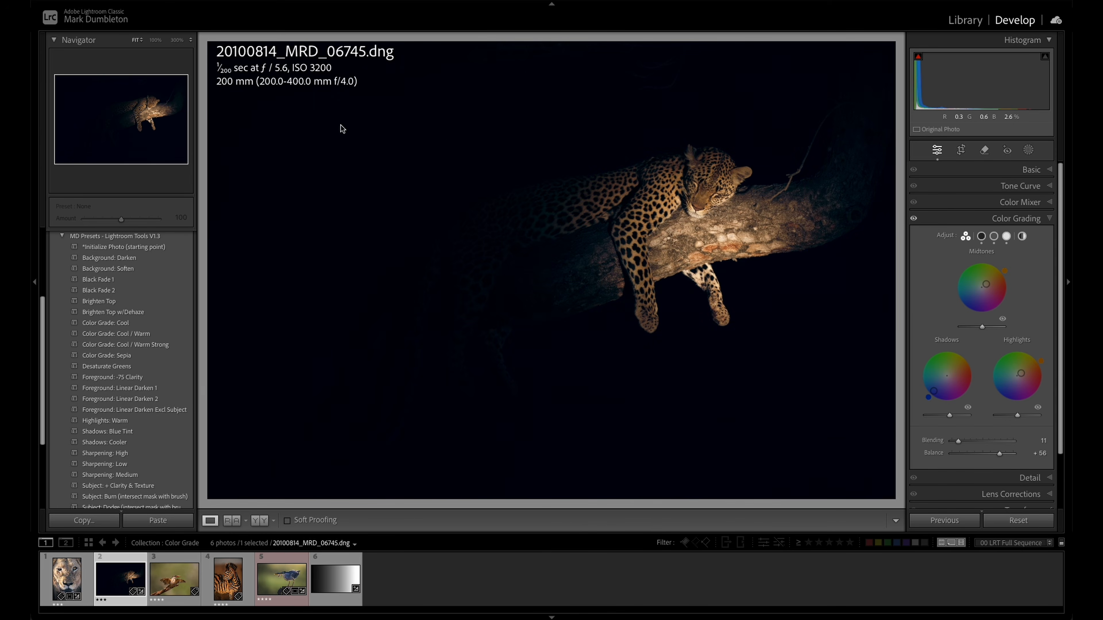
# - Apply the Color Grade: Cool preset to the kingfisher photo, with a warm Highlights tint and Midtones at hue 212, saturation 11
pyautogui.press('Right')
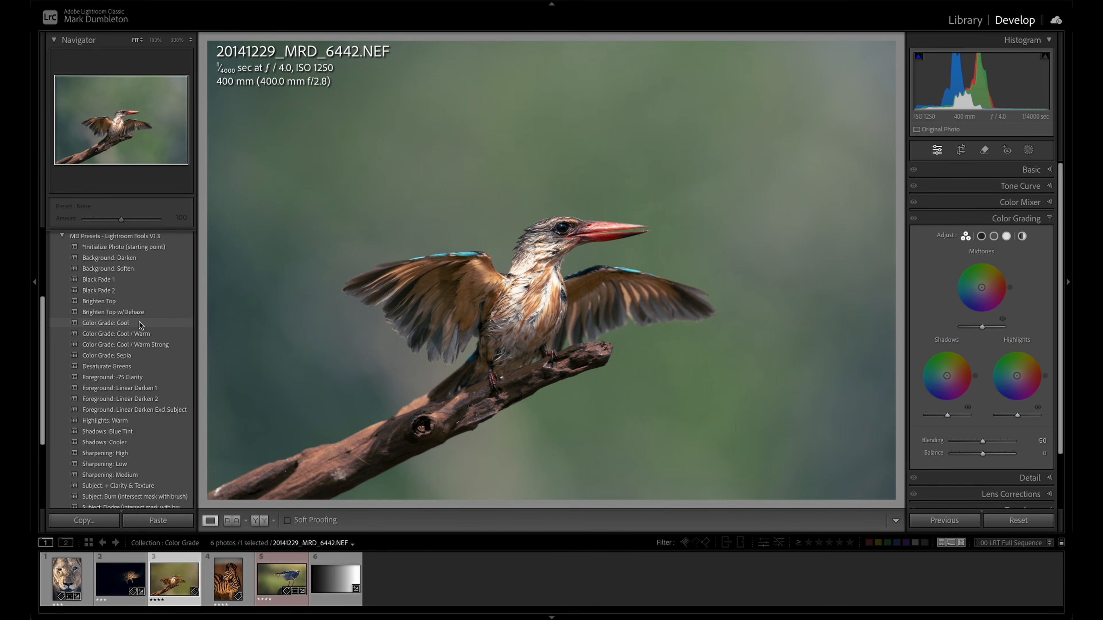
pyautogui.click(122, 327)
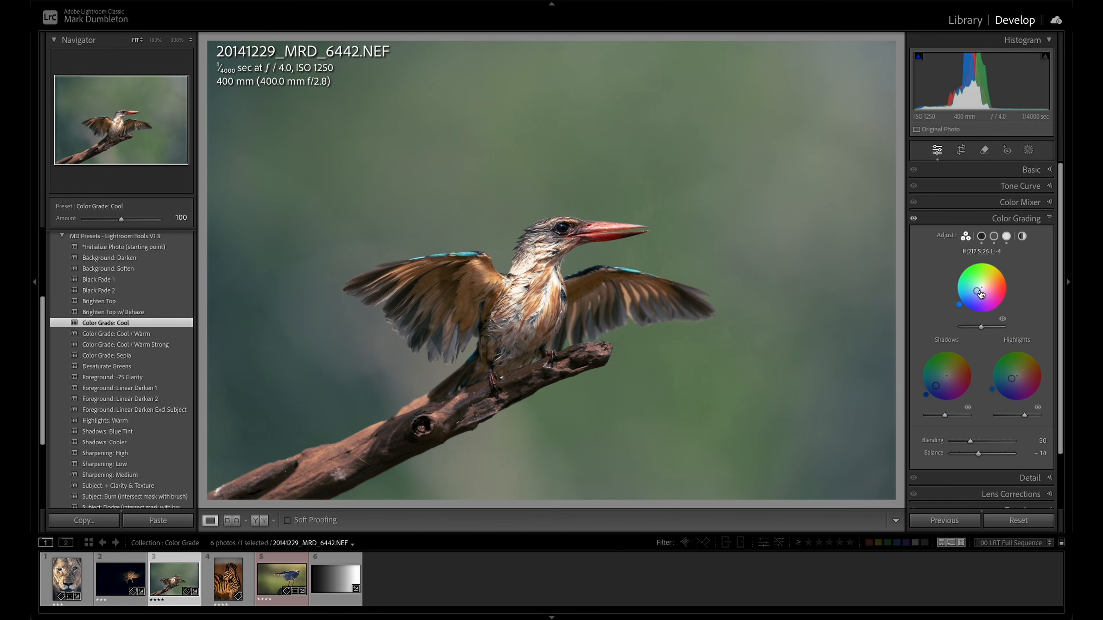
pyautogui.click(1017, 377)
pyautogui.moveTo(1017, 377); pyautogui.dragTo(1027, 368)
pyautogui.moveTo(976, 291)
pyautogui.mouseDown()
pyautogui.moveTo(972, 300)
pyautogui.moveTo(979, 289)
pyautogui.mouseUp()
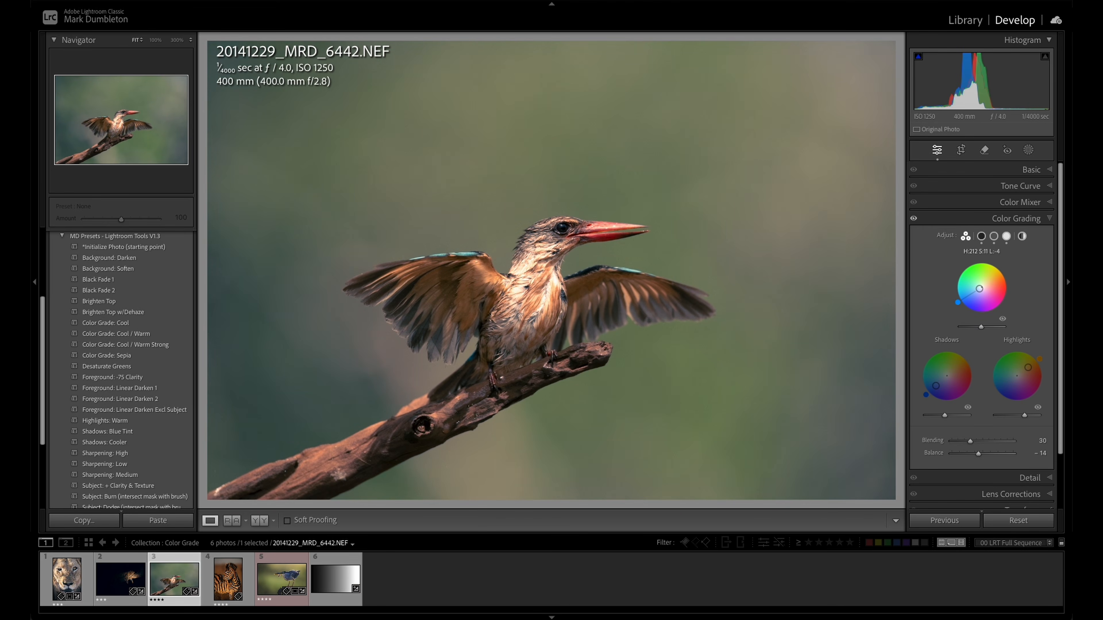
# - Set the zebra photo's Exposure to +0.65, profile to Adobe Standard, Blacks to +23 and Temp to 4,637
pyautogui.press('Right')
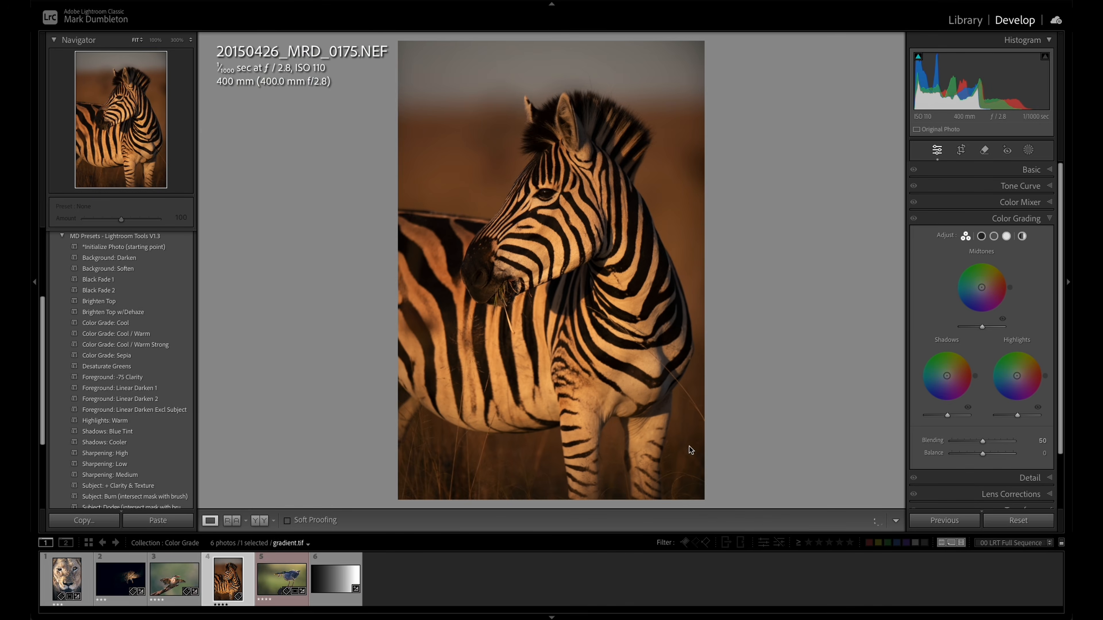
pyautogui.click(1008, 172)
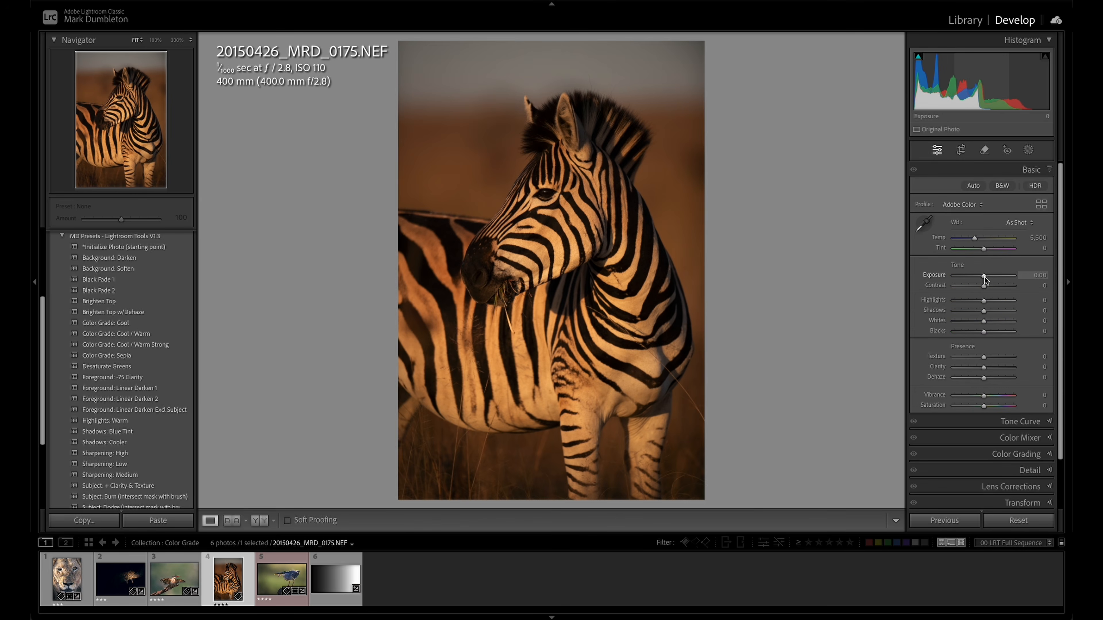
pyautogui.moveTo(984, 277); pyautogui.dragTo(988, 278)
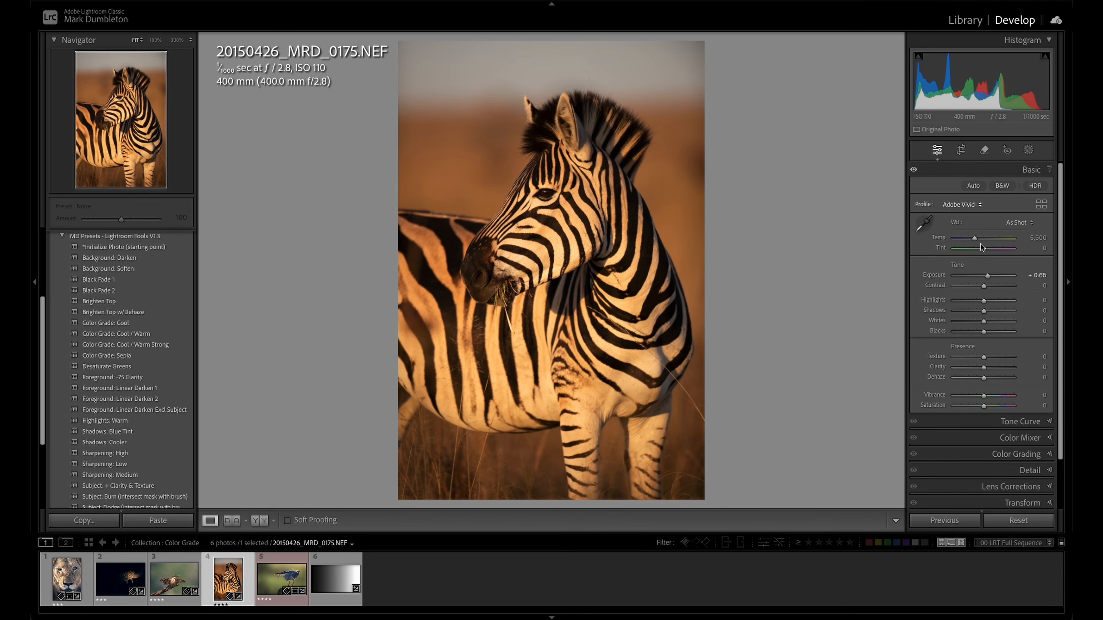
pyautogui.click(978, 204)
pyautogui.click(977, 192)
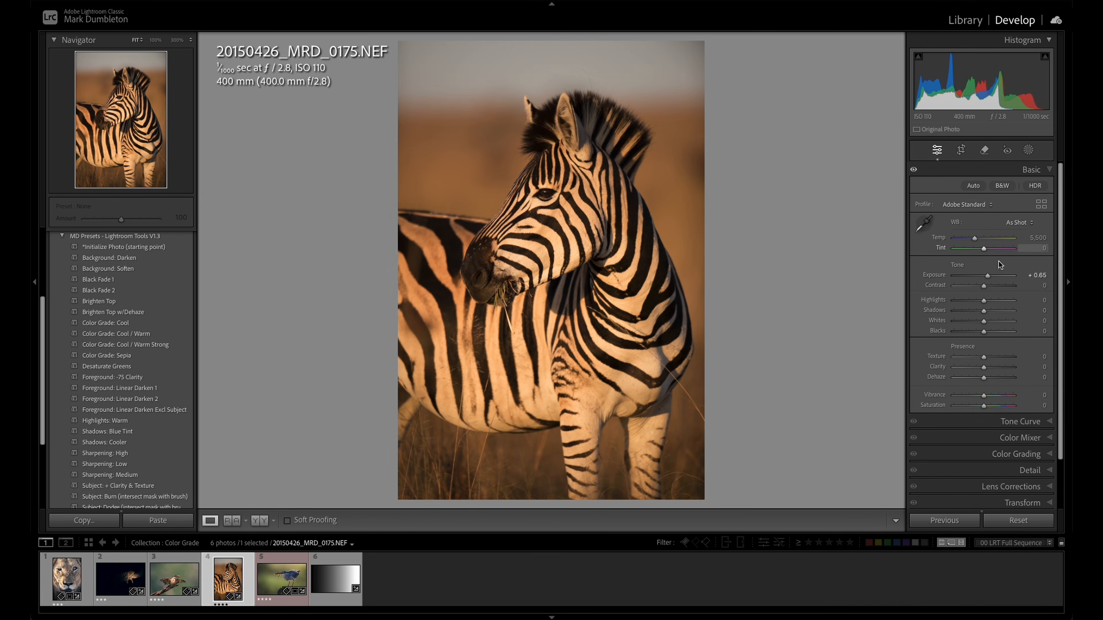
pyautogui.moveTo(985, 333); pyautogui.dragTo(991, 334)
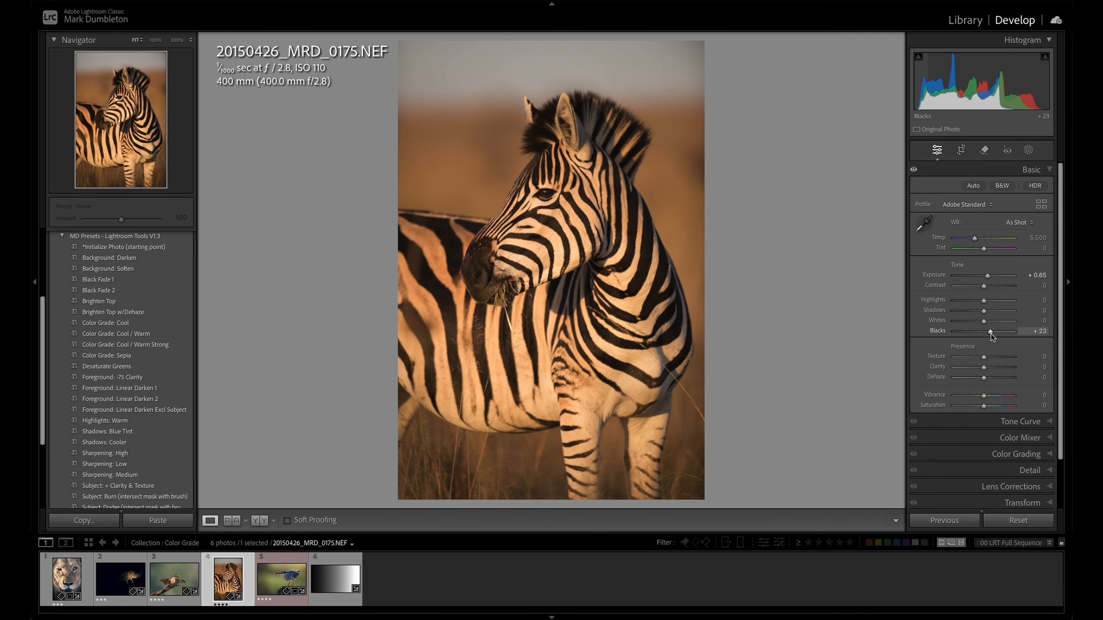
pyautogui.moveTo(974, 238); pyautogui.dragTo(971, 244)
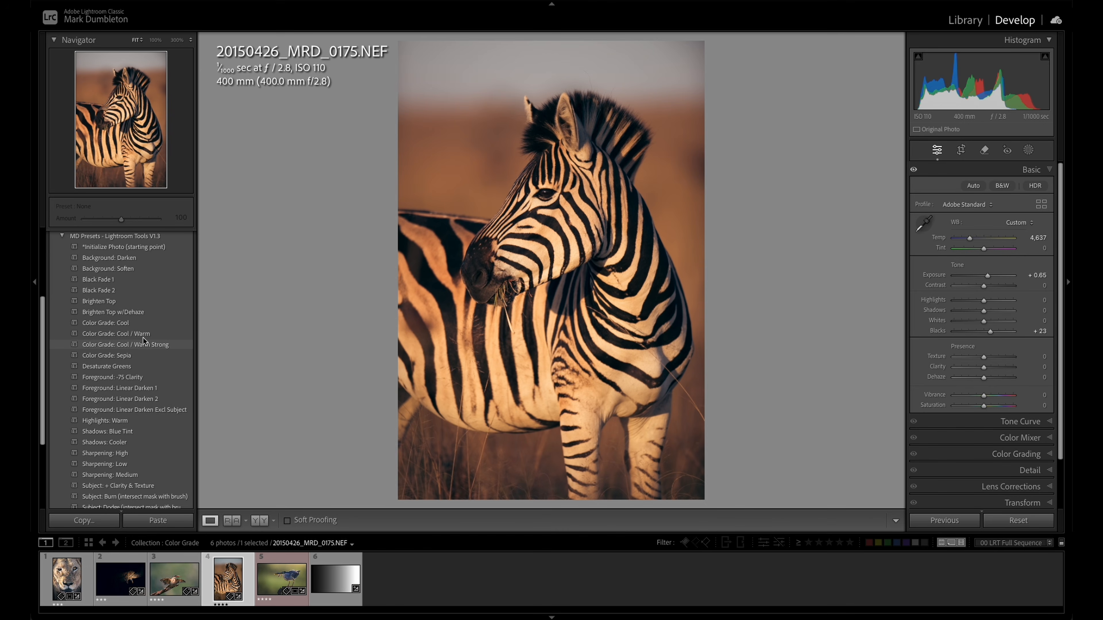
# - Apply the Color Grade: Sepia preset to the zebra photo and tint its Shadows blue
pyautogui.click(134, 357)
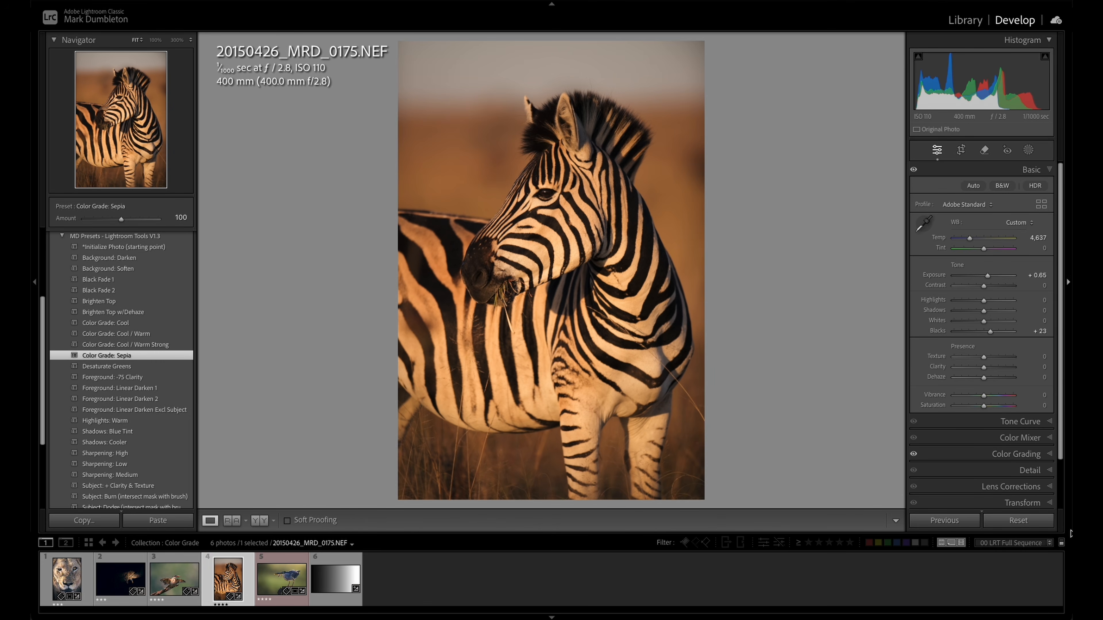
pyautogui.click(1019, 455)
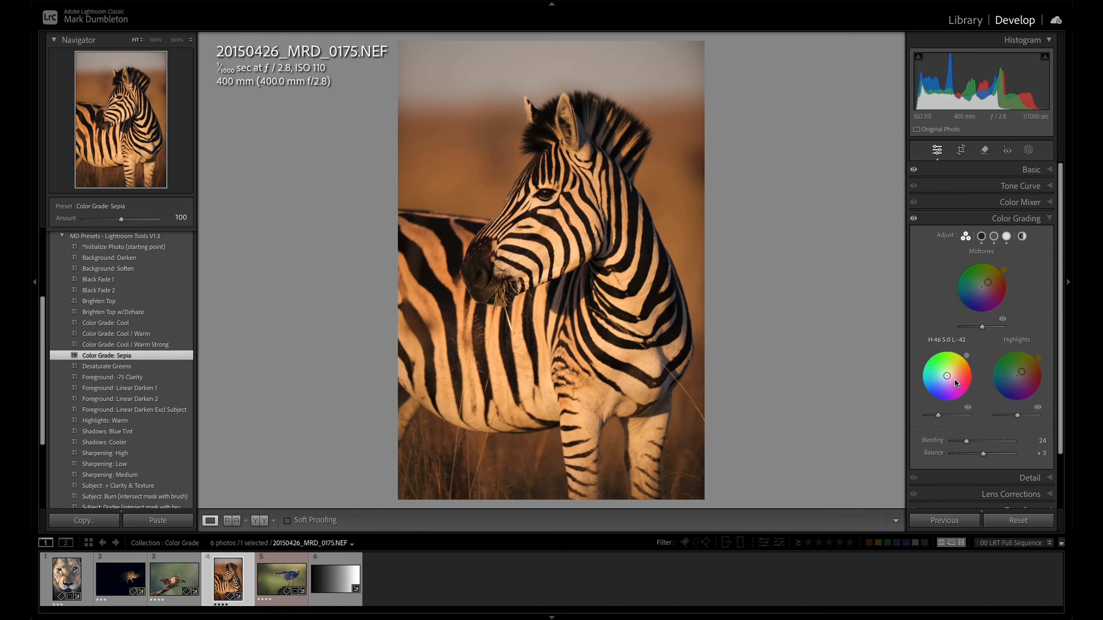
pyautogui.moveTo(948, 379); pyautogui.dragTo(941, 419)
# - Try the zebra photo at Saturation -100 with Highlights at hue 40, saturation 68 and Midtones at hue 39, saturation 63, and undo both tint changes
pyautogui.click(1030, 170)
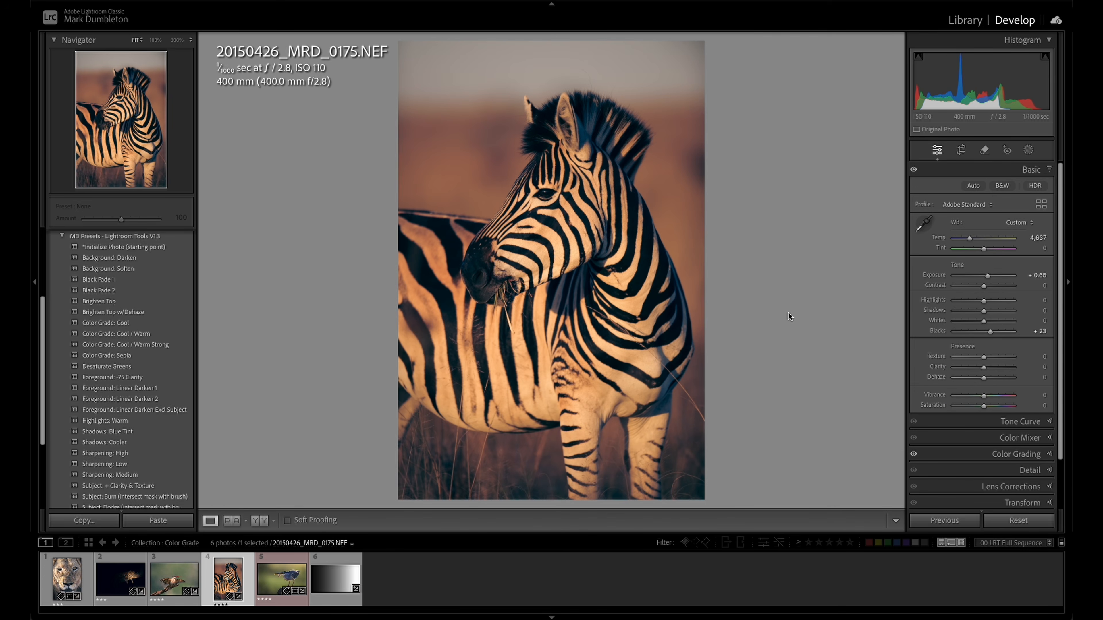
pyautogui.moveTo(984, 407); pyautogui.dragTo(950, 410)
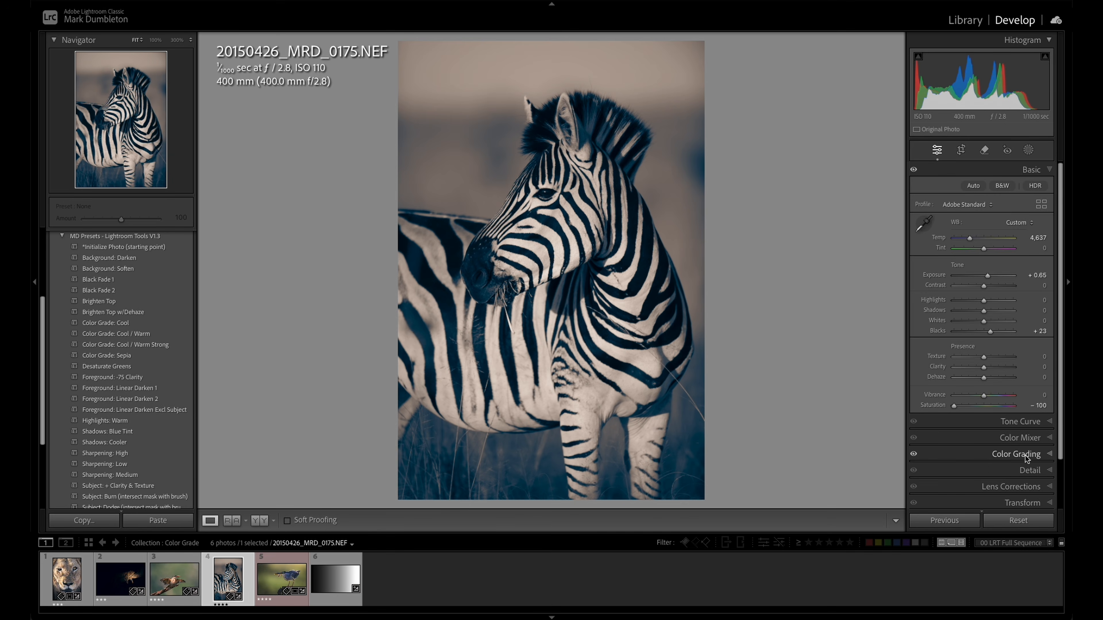
pyautogui.click(1016, 454)
pyautogui.moveTo(1022, 377); pyautogui.dragTo(1027, 366)
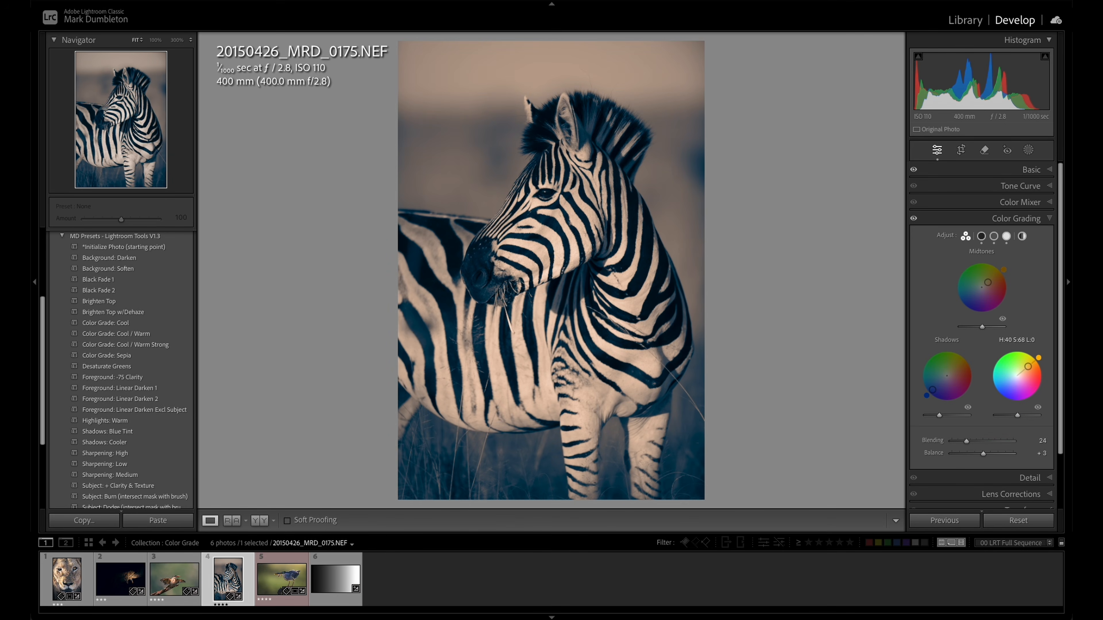
pyautogui.moveTo(988, 282); pyautogui.dragTo(992, 279)
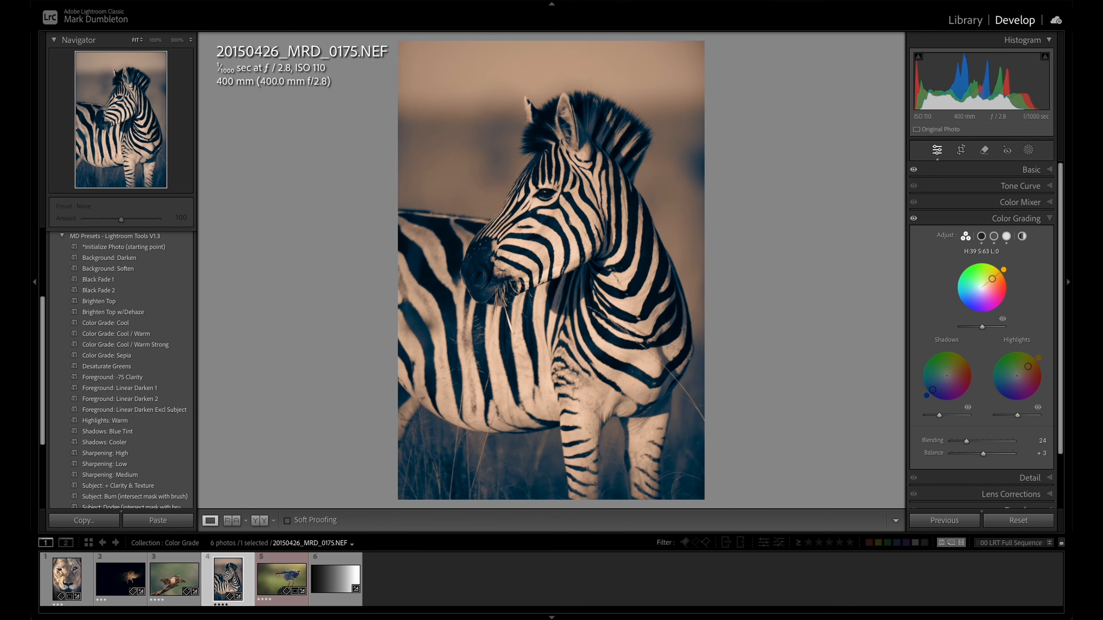
pyautogui.hotkey('ctrl', 'z')
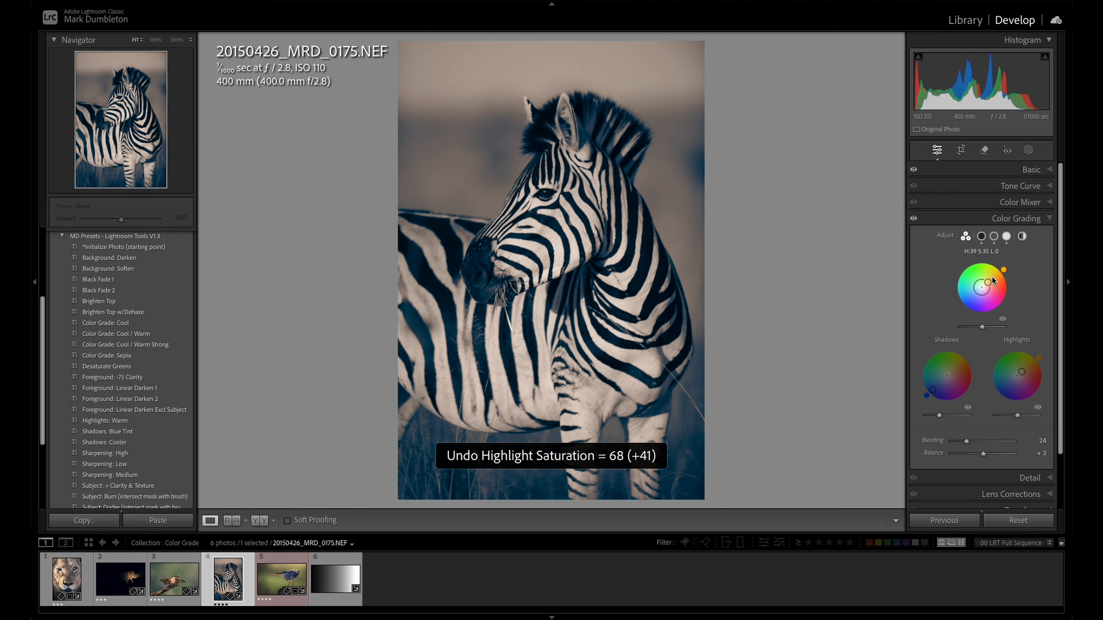
# - Desaturate the zebra photo only partially, trying Saturation -35 and lowering it slightly further
pyautogui.click(1033, 170)
pyautogui.moveTo(983, 405)
pyautogui.mouseDown()
pyautogui.moveTo(960, 406)
pyautogui.moveTo(975, 407)
pyautogui.mouseUp()
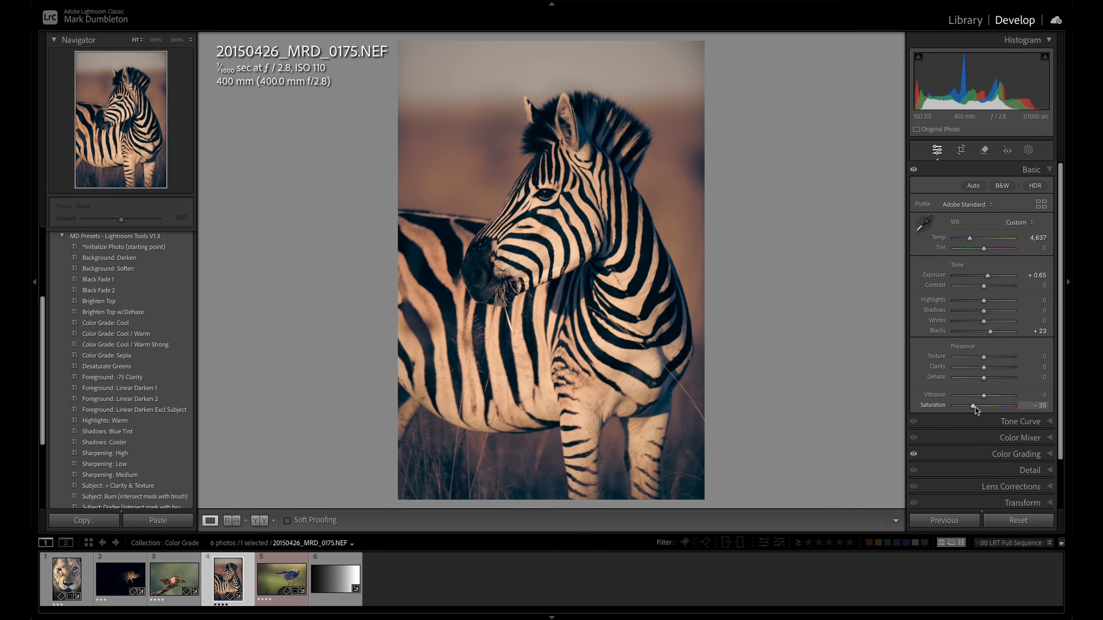
pyautogui.moveTo(972, 408); pyautogui.dragTo(968, 409)
# - Compare the zebra photo with and without the color grading, leaving the grading enabled
pyautogui.click(1022, 456)
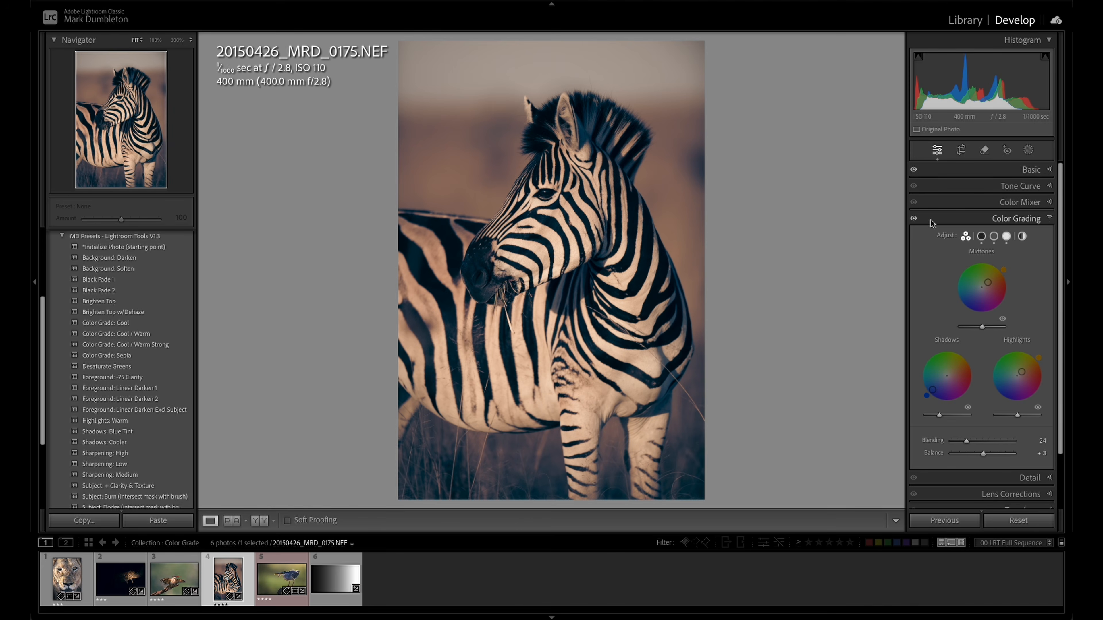
pyautogui.click(913, 219)
pyautogui.click(914, 219)
pyautogui.click(914, 220)
pyautogui.click(914, 219)
# - Apply the Color Grade: Cool / Warm Strong preset to the heron photo and set its Saturation to -24
pyautogui.press('Right')
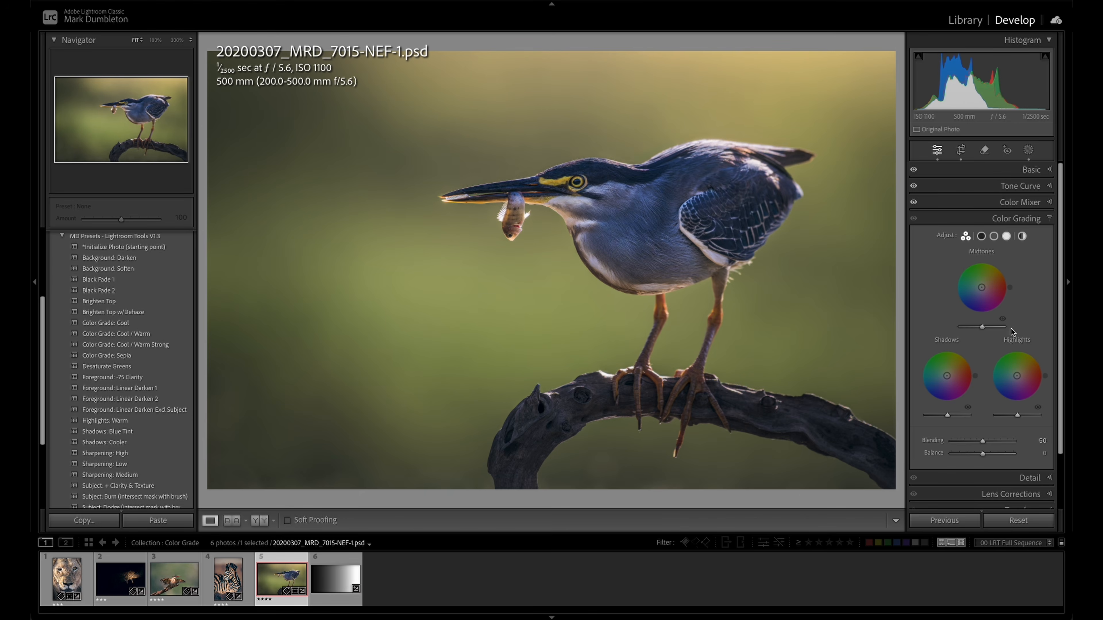
pyautogui.click(135, 346)
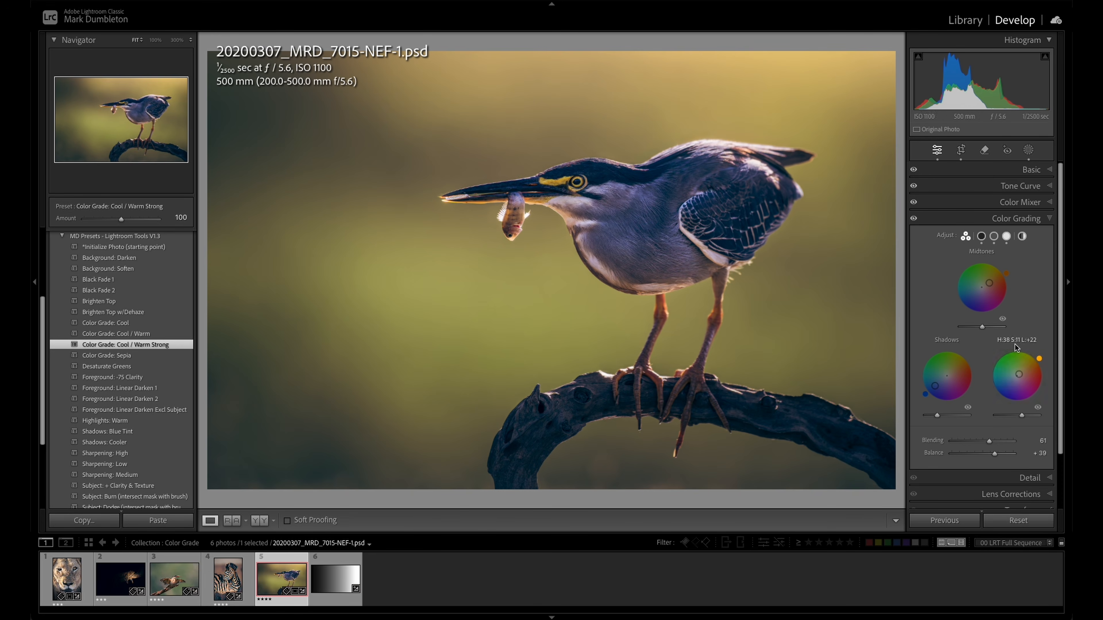
pyautogui.click(1030, 169)
pyautogui.moveTo(983, 408); pyautogui.dragTo(978, 410)
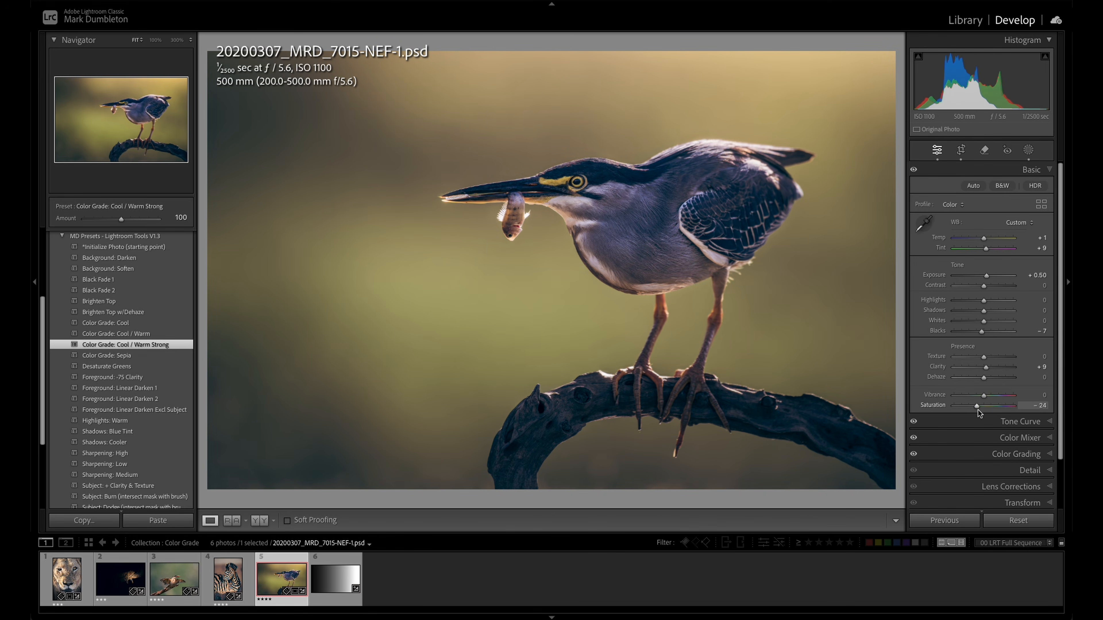
pyautogui.click(1017, 453)
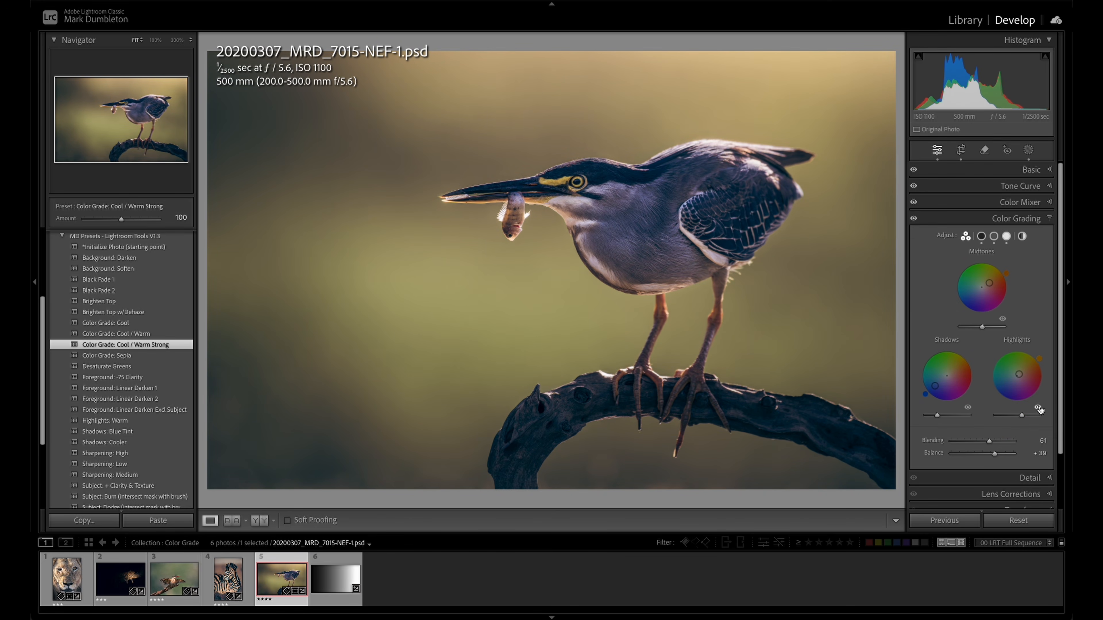